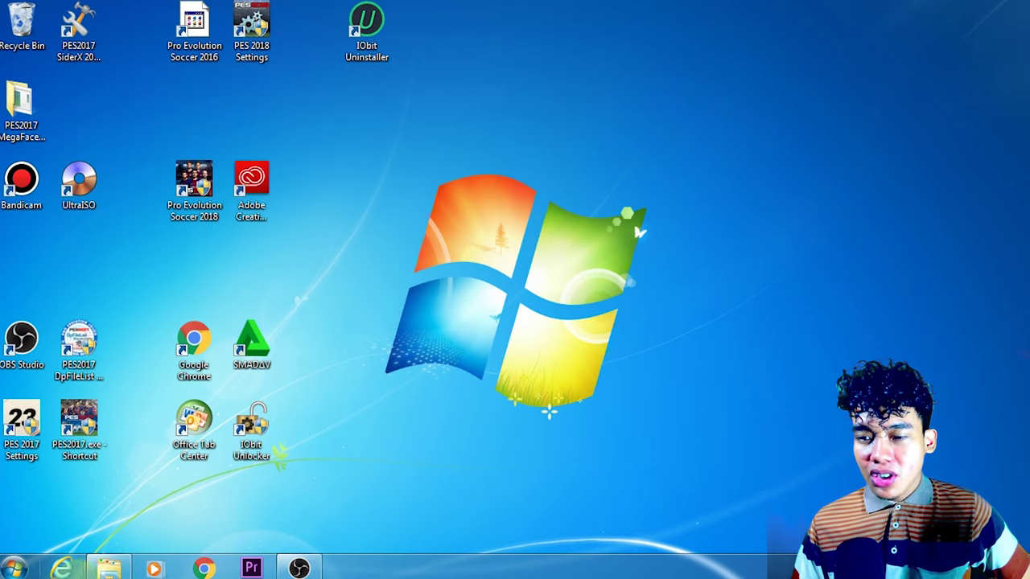
- Run Installer.exe from the pes edit folder as administrator and continue past the welcome page
{"action": "left_click", "coordinate": [108, 569]}
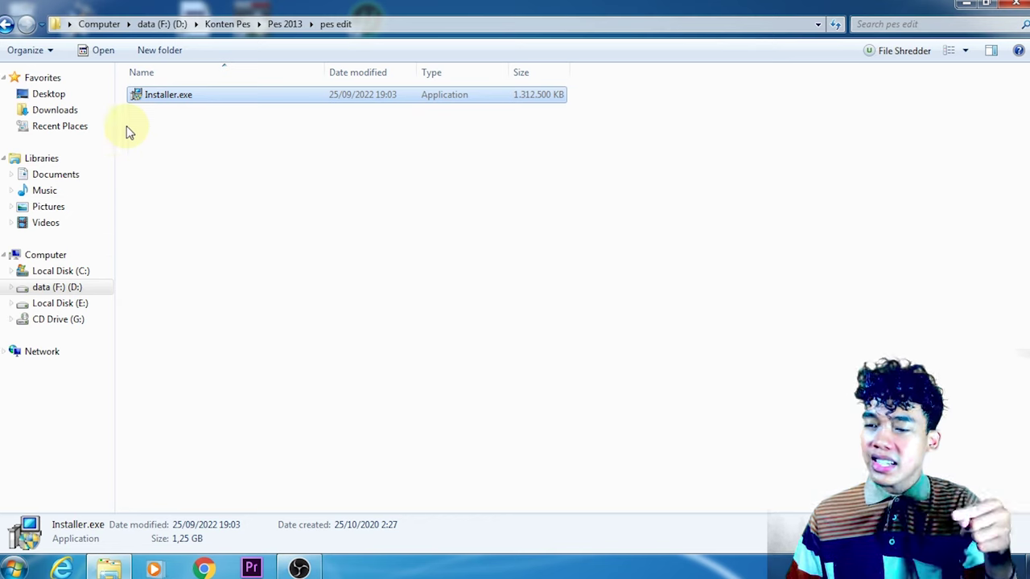
{"action": "right_click", "coordinate": [163, 98]}
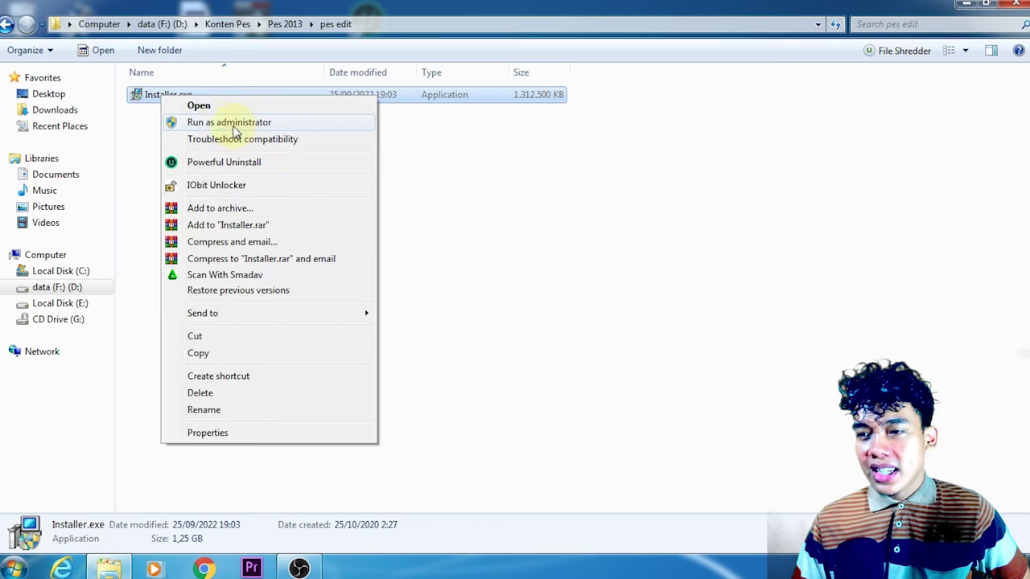
{"action": "left_click", "coordinate": [218, 121]}
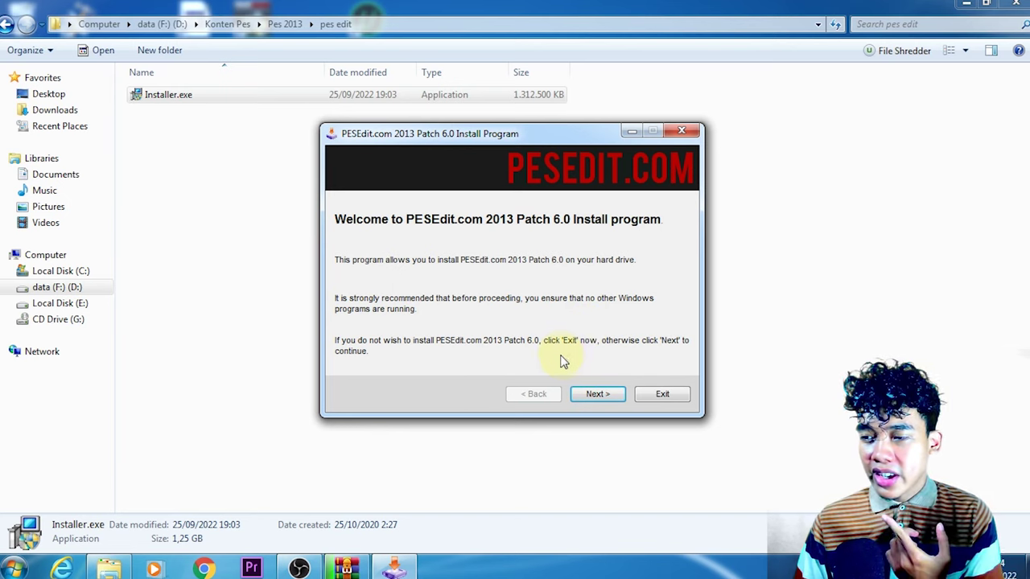
{"action": "left_click", "coordinate": [610, 392]}
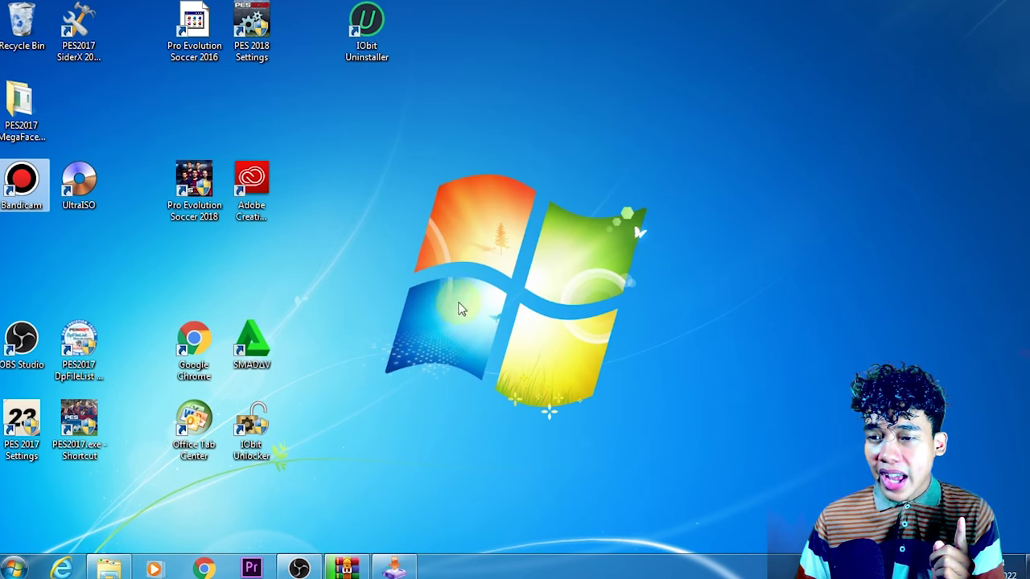
- Move the pes2013_100.exe shortcut on the desktop to the free spot below PES 2018 Settings
{"action": "left_click", "coordinate": [532, 284]}
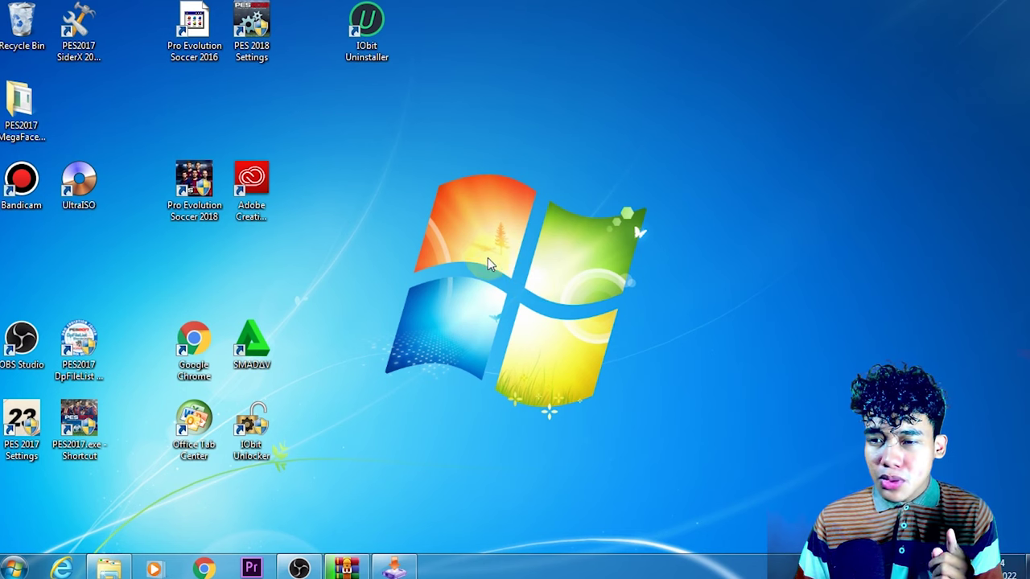
{"action": "left_click_drag", "start_coordinate": [22, 258], "coordinate": [254, 113]}
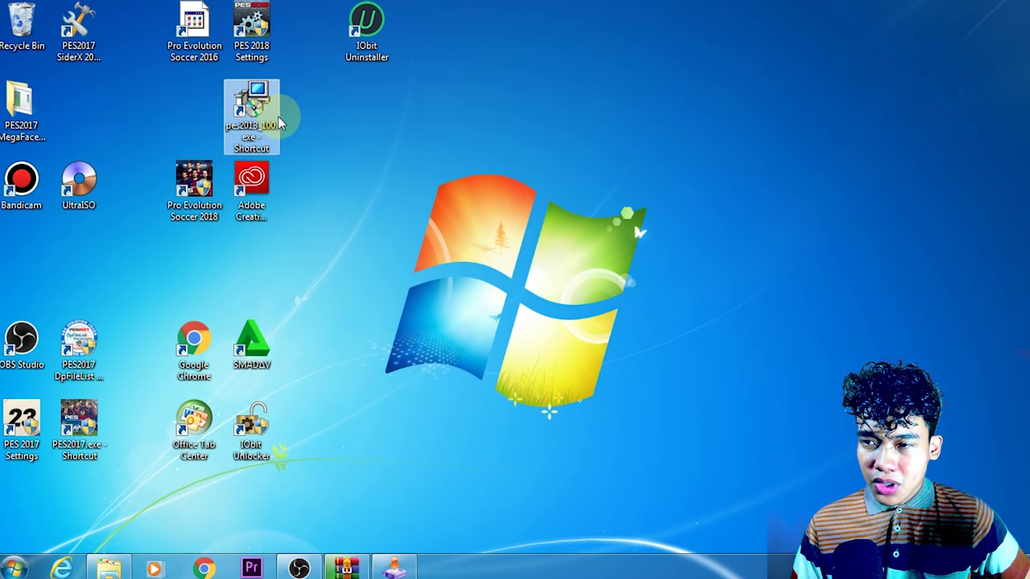
{"action": "left_click", "coordinate": [335, 131]}
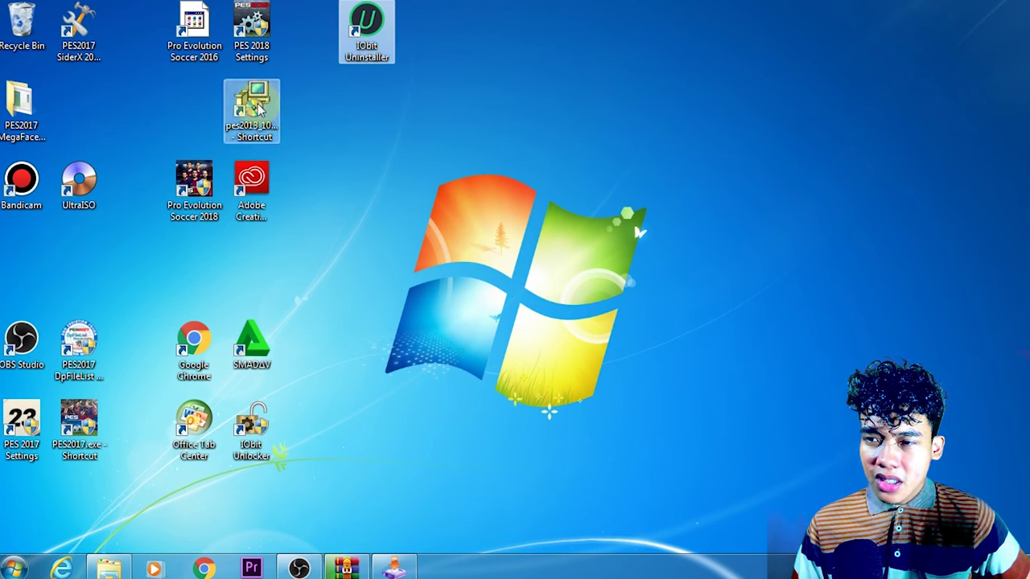
{"action": "left_click", "coordinate": [254, 105]}
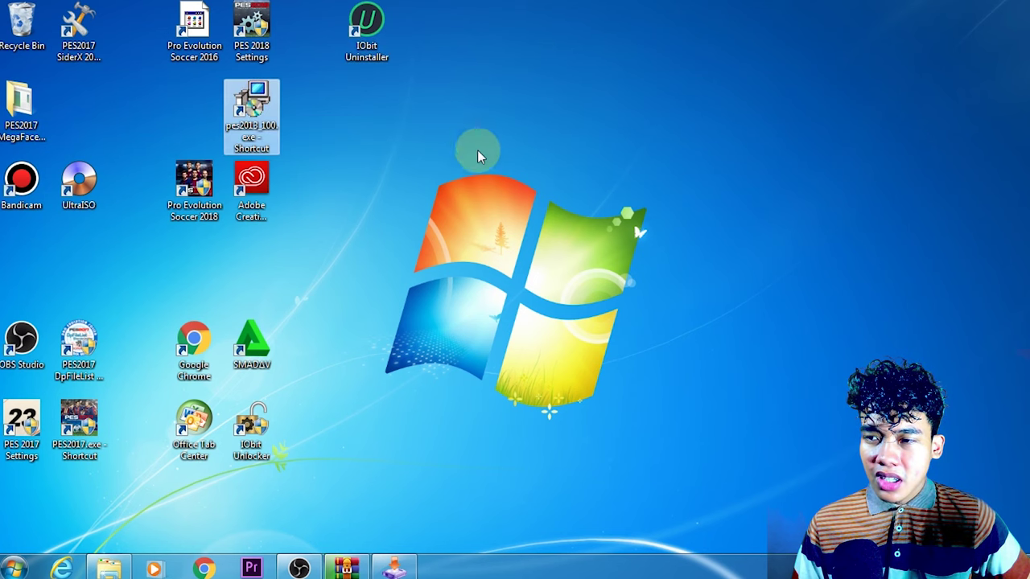
{"action": "left_click", "coordinate": [322, 89]}
{"action": "left_click", "coordinate": [461, 184]}
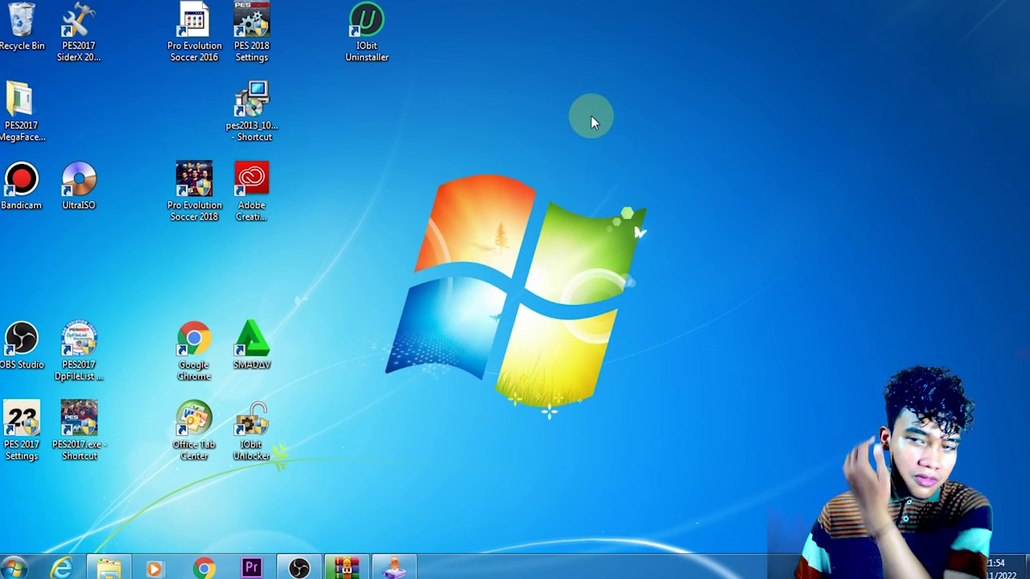
- Open the file location of the pes2013_100.exe shortcut to check where the game is installed
{"action": "right_click", "coordinate": [270, 129]}
{"action": "left_click", "coordinate": [329, 202]}
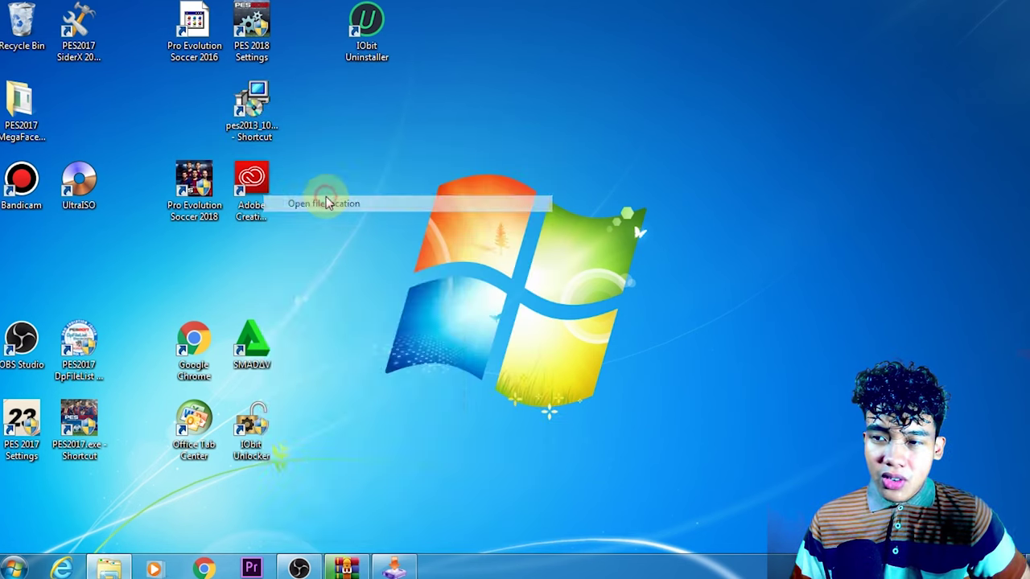
{"action": "left_click", "coordinate": [669, 80]}
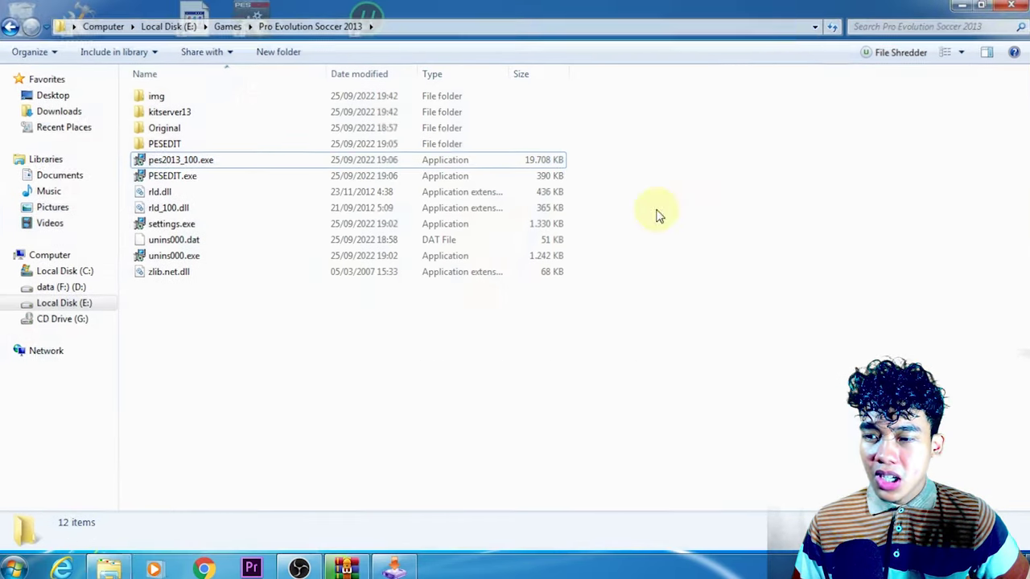
{"action": "key", "text": "super+d"}
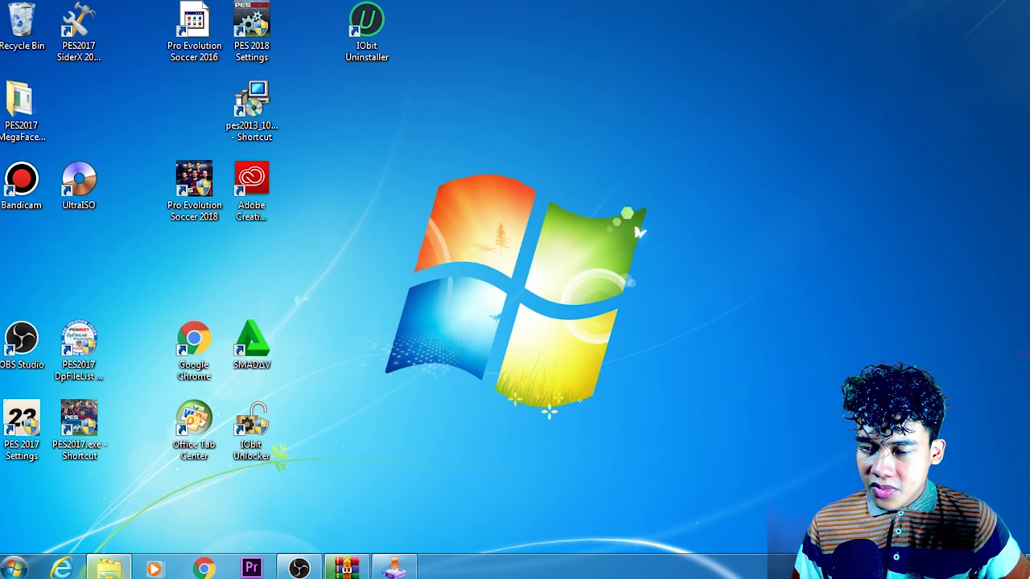
- Return to the patch installer and choose E:\Games\Pro Evolution Soccer 2013 as the installation directory
{"action": "left_click", "coordinate": [109, 568]}
{"action": "left_click", "coordinate": [393, 569]}
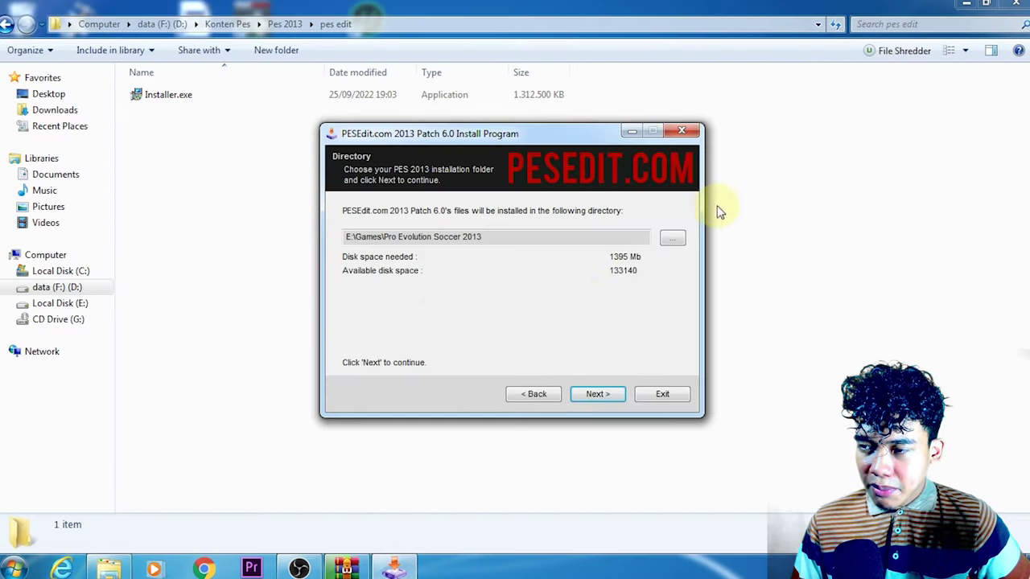
{"action": "left_click", "coordinate": [673, 238]}
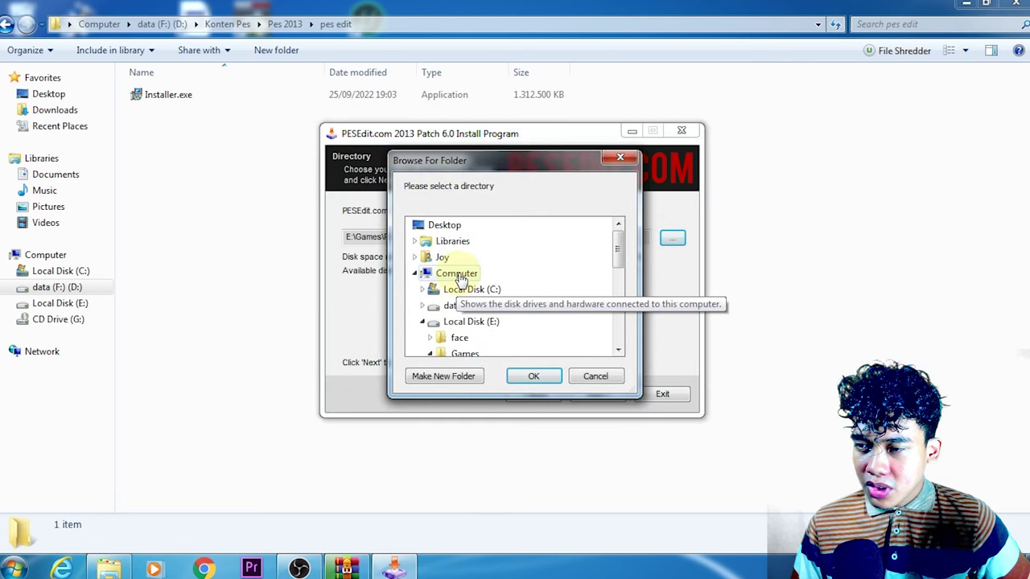
{"action": "left_click", "coordinate": [441, 274]}
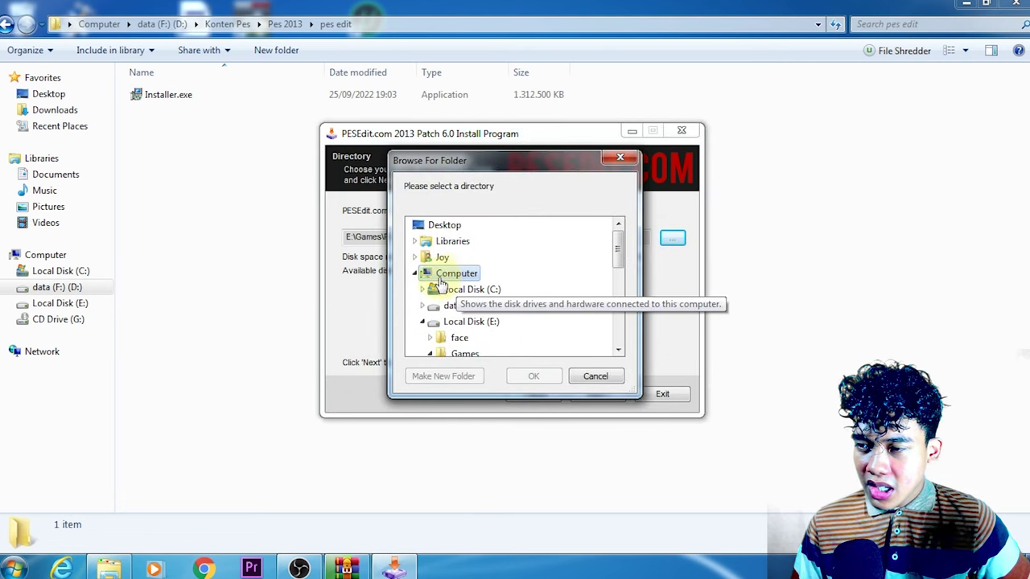
{"action": "left_click", "coordinate": [486, 322]}
{"action": "scroll", "coordinate": [523, 320], "scroll_direction": "down", "scroll_amount": 2}
{"action": "left_click", "coordinate": [466, 259]}
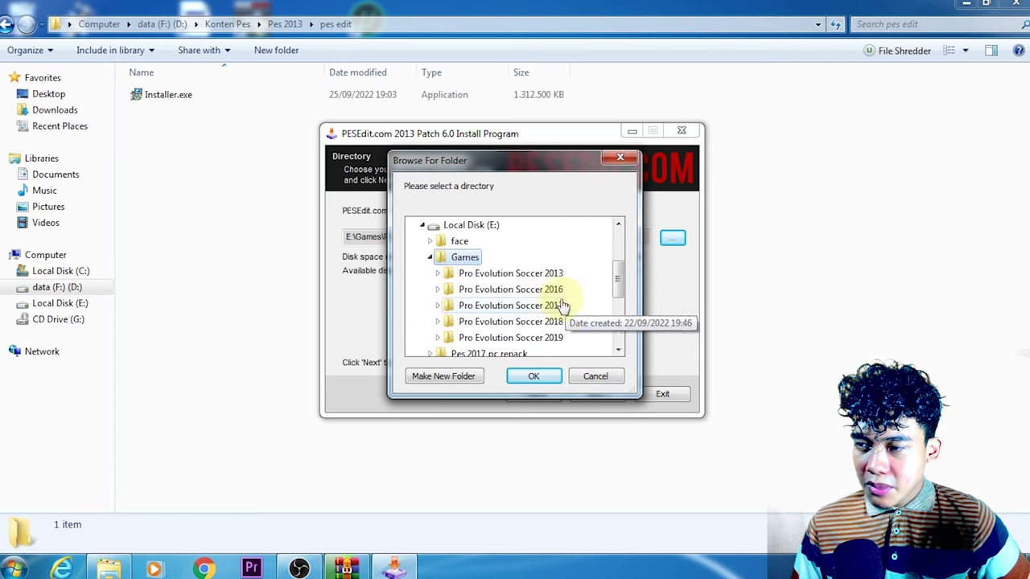
{"action": "double_click", "coordinate": [546, 275]}
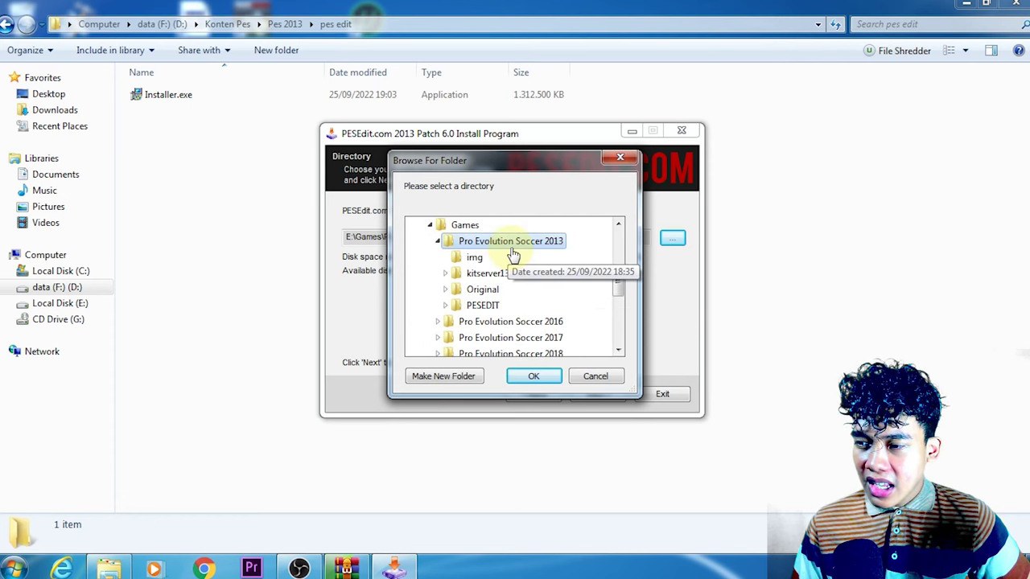
{"action": "left_click", "coordinate": [533, 376]}
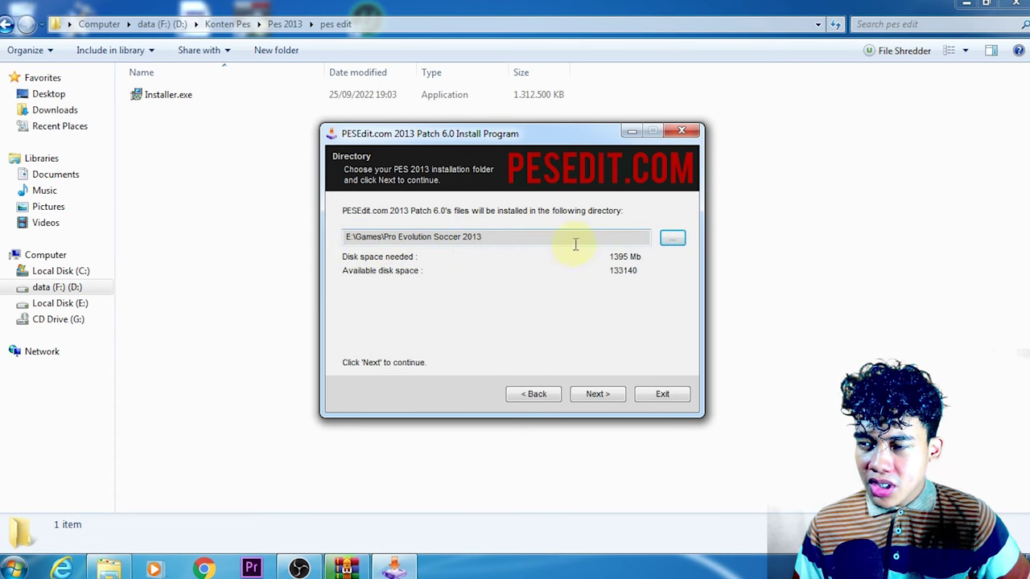
- Start installing PESEdit.com 2013 Patch 6.0 and agree to overwrite the write-protected files
{"action": "left_click", "coordinate": [599, 393]}
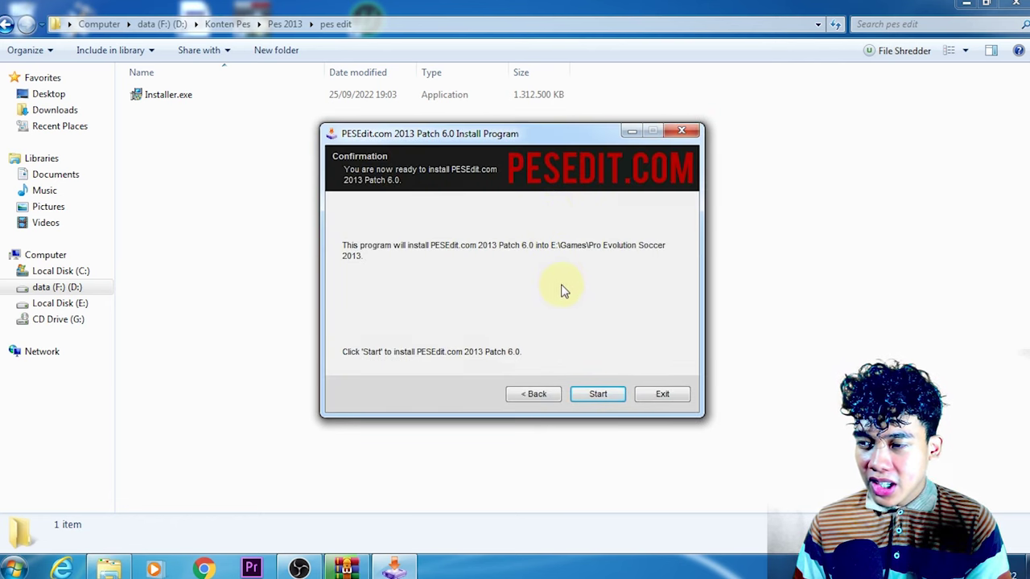
{"action": "left_click", "coordinate": [592, 401]}
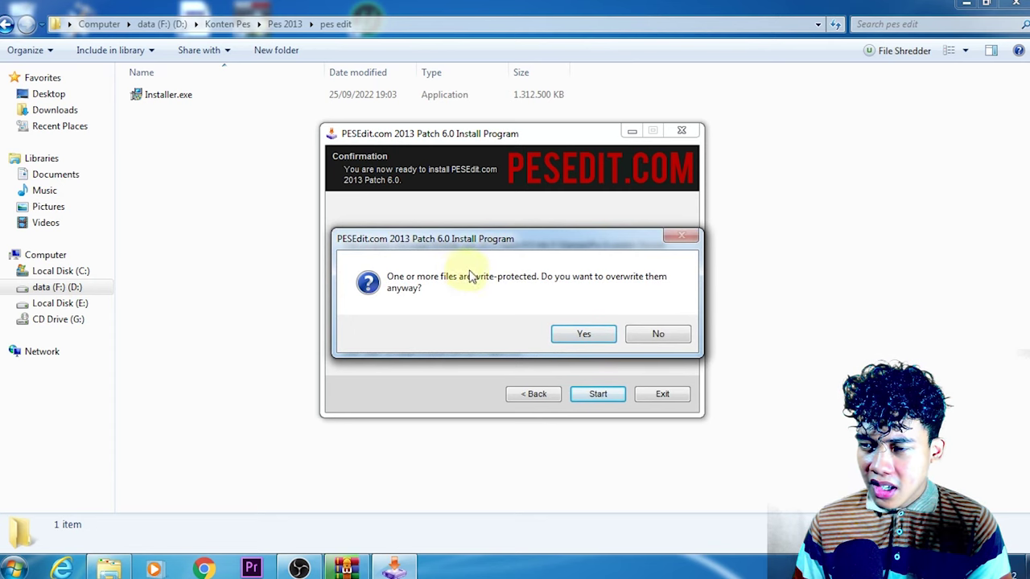
{"action": "left_click", "coordinate": [585, 336]}
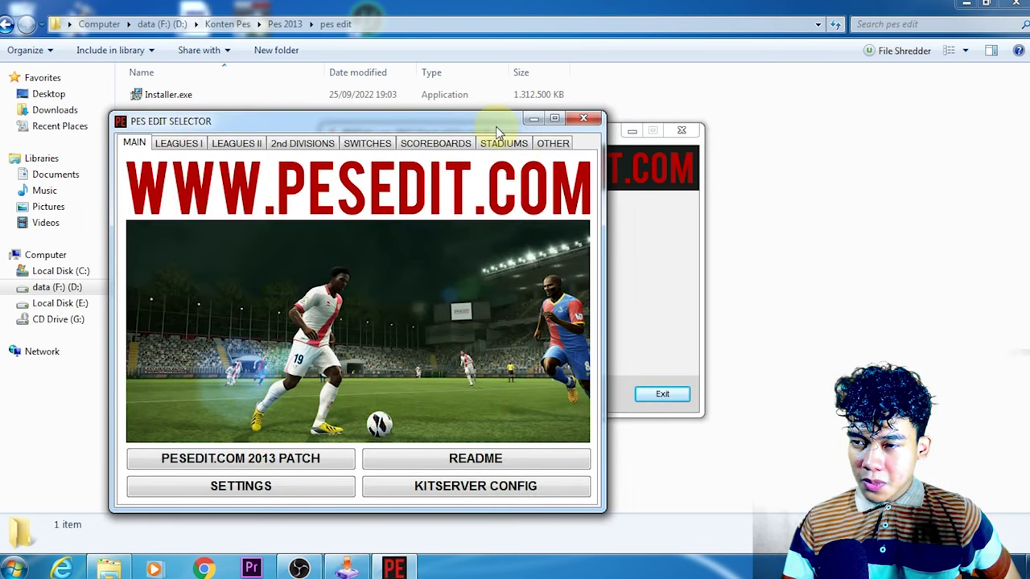
- Close the PES EDIT SELECTOR window and exit the patch installer
{"action": "left_click_drag", "start_coordinate": [496, 126], "coordinate": [485, 121]}
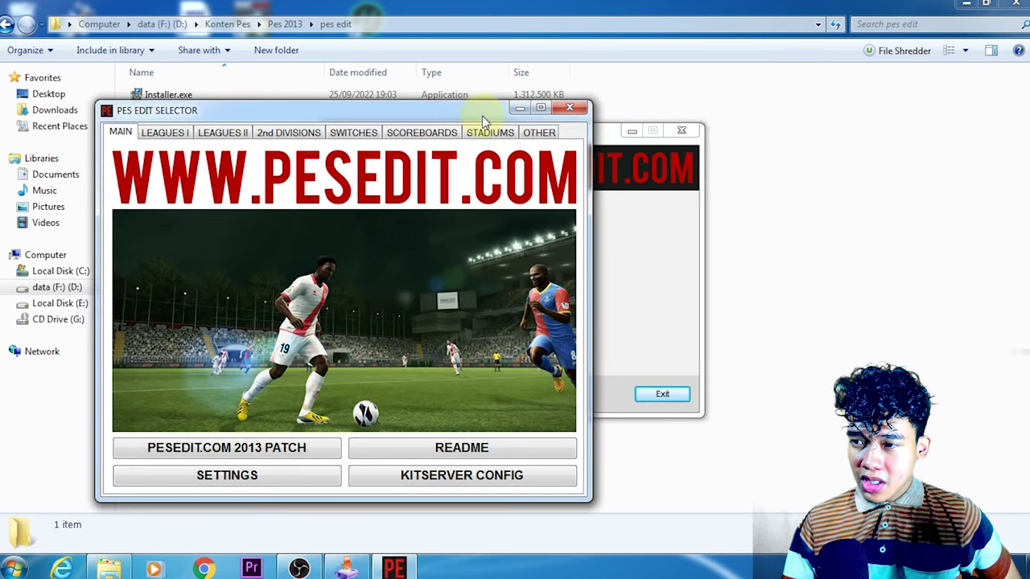
{"action": "left_click", "coordinate": [569, 108]}
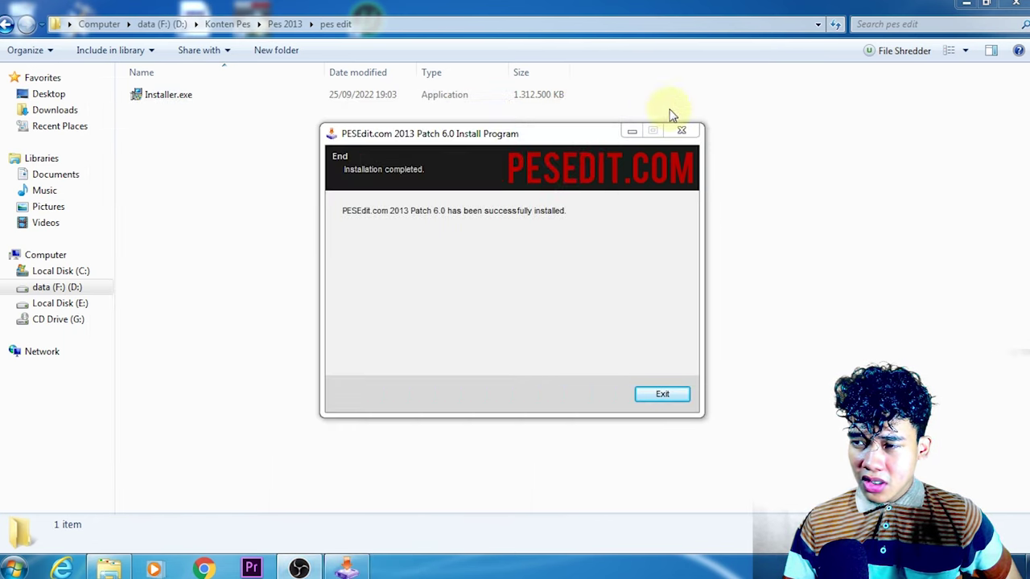
{"action": "left_click", "coordinate": [681, 395]}
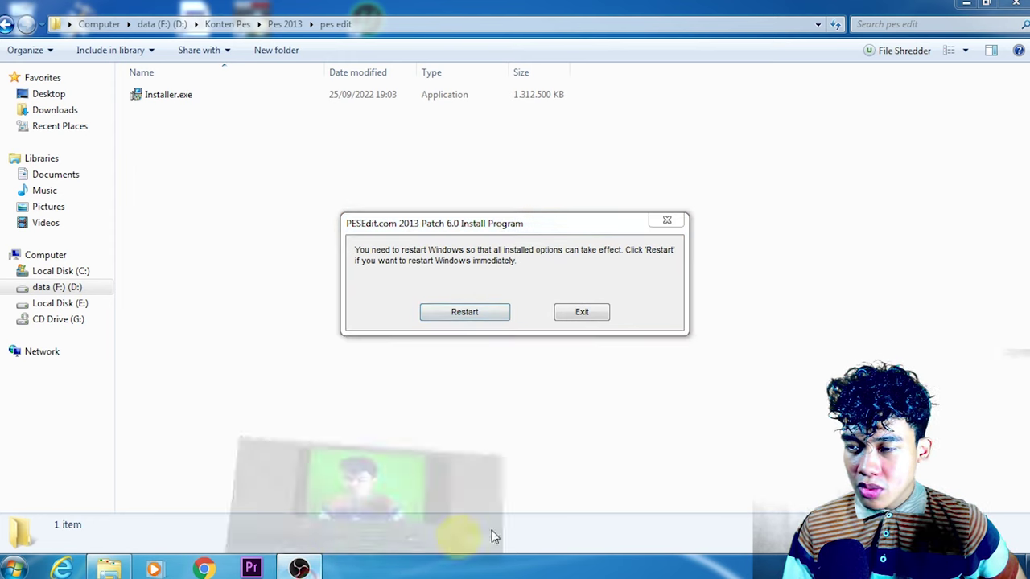
{"action": "left_click", "coordinate": [299, 569]}
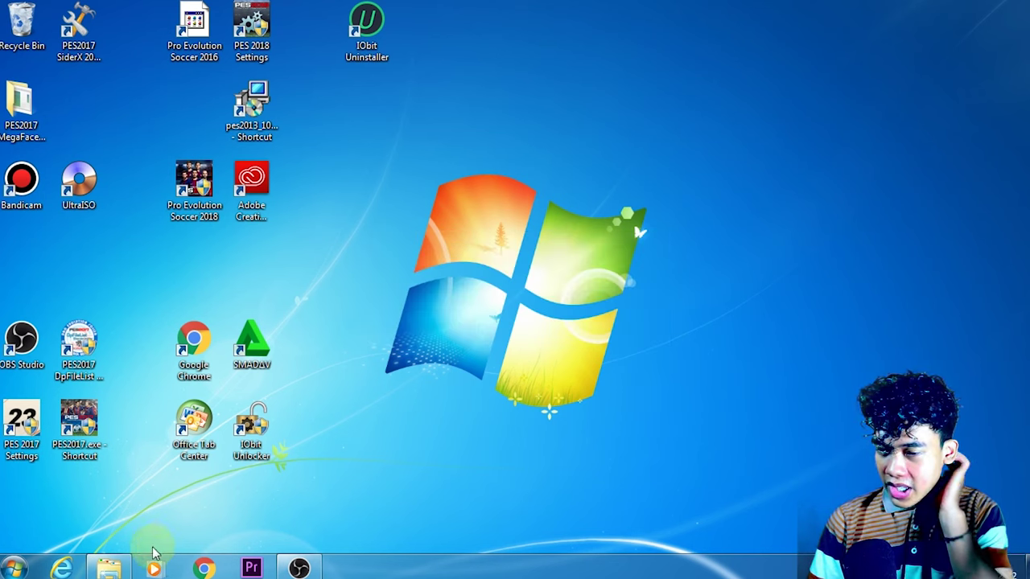
- Open the extracted PES 2013 Next Season Patch 2020 folder down to the level containing KONAMI and The Patch
{"action": "left_click", "coordinate": [119, 568]}
{"action": "left_click", "coordinate": [259, 97]}
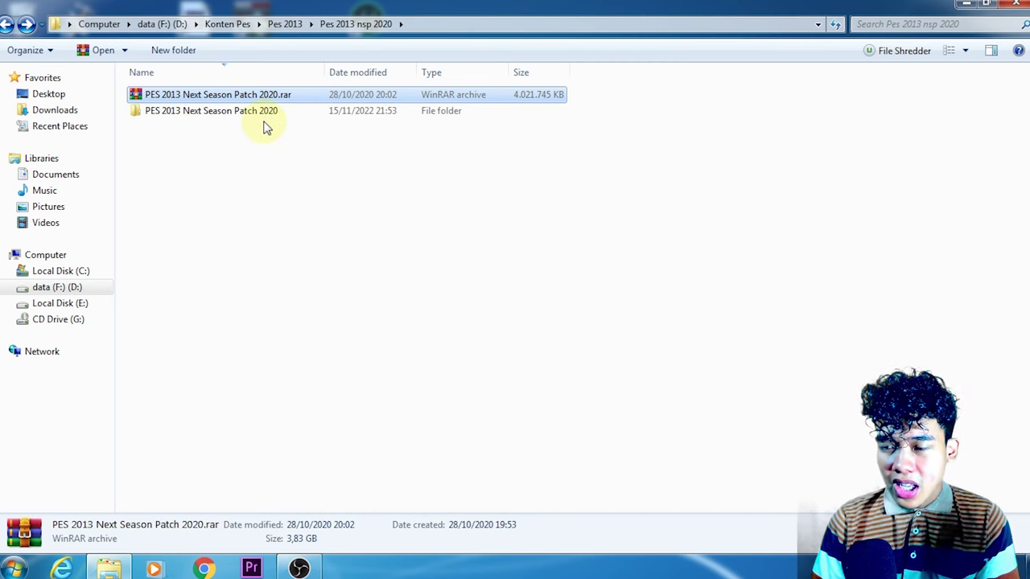
{"action": "left_click", "coordinate": [205, 111], "text": "shift"}
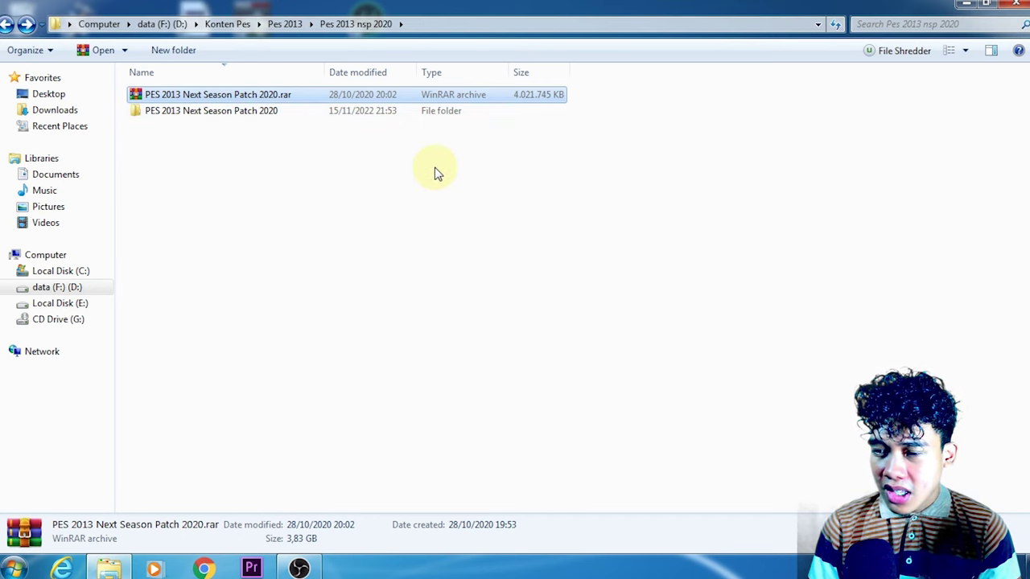
{"action": "right_click", "coordinate": [252, 97]}
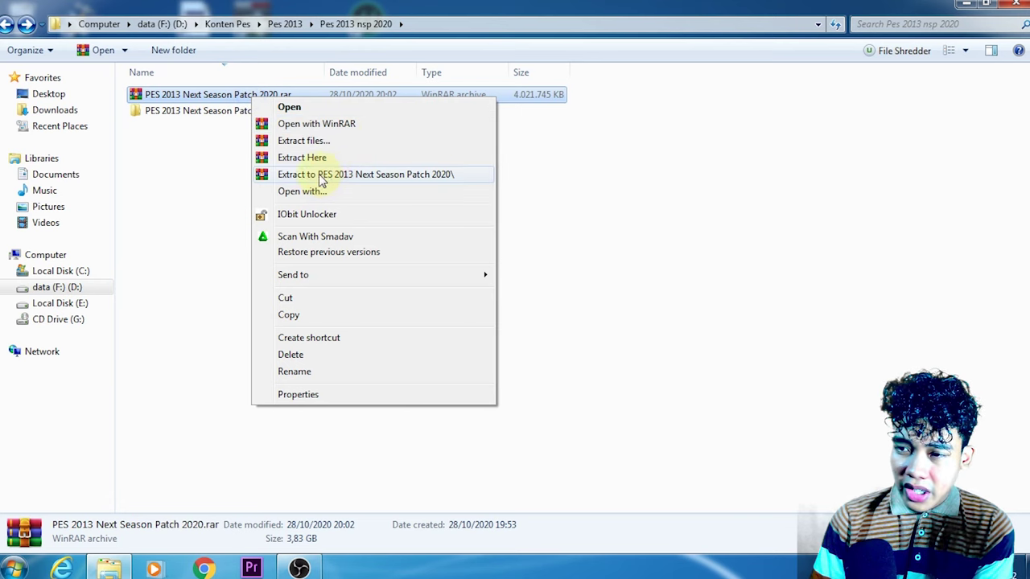
{"action": "double_click", "coordinate": [209, 112]}
{"action": "double_click", "coordinate": [212, 97]}
{"action": "double_click", "coordinate": [238, 100]}
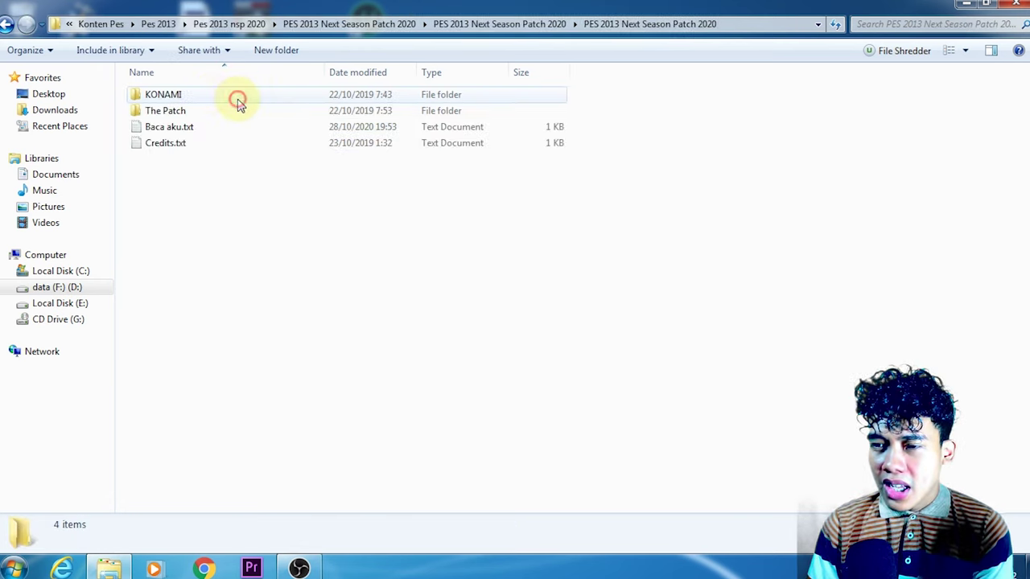
{"action": "left_click", "coordinate": [176, 113]}
{"action": "left_click", "coordinate": [173, 94]}
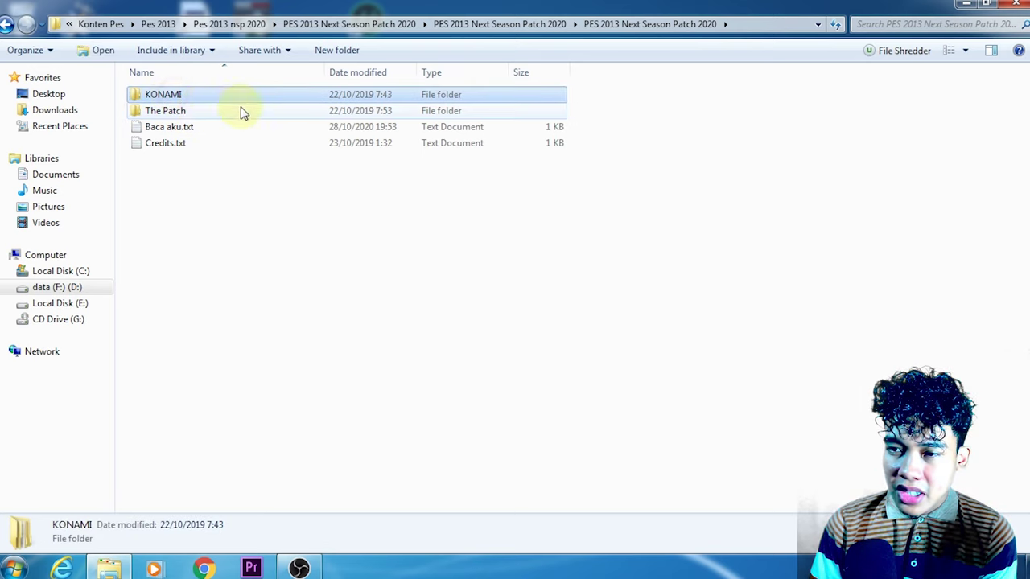
- Copy all files and folders inside The Patch folder, then show the desktop
{"action": "double_click", "coordinate": [184, 110]}
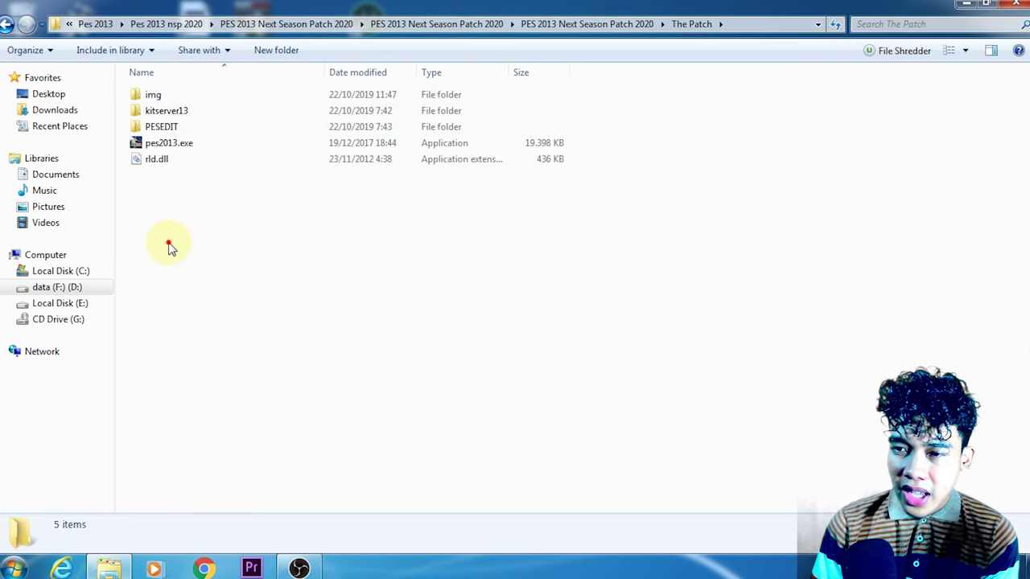
{"action": "left_click_drag", "start_coordinate": [169, 244], "coordinate": [420, 41]}
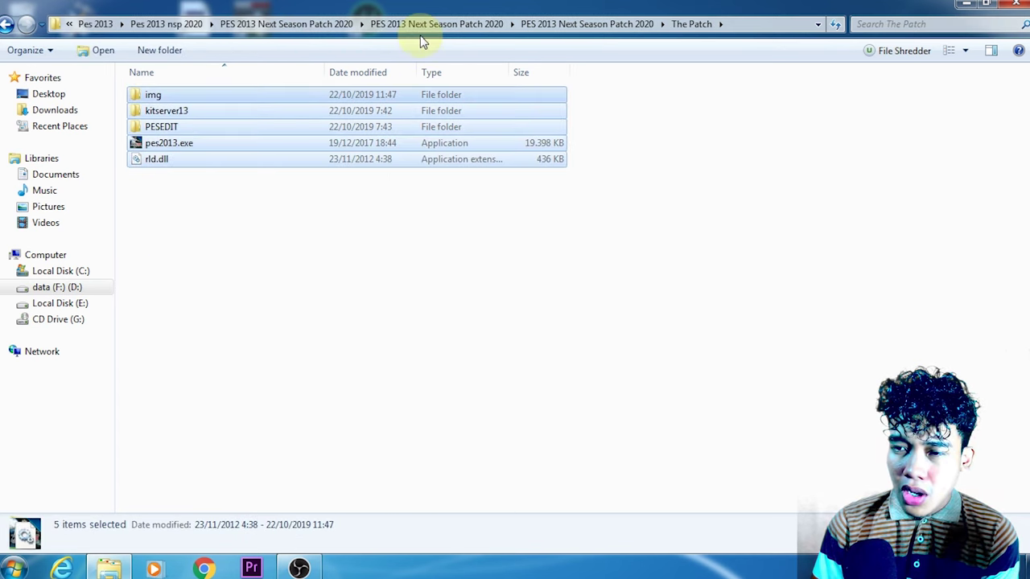
{"action": "right_click", "coordinate": [210, 95]}
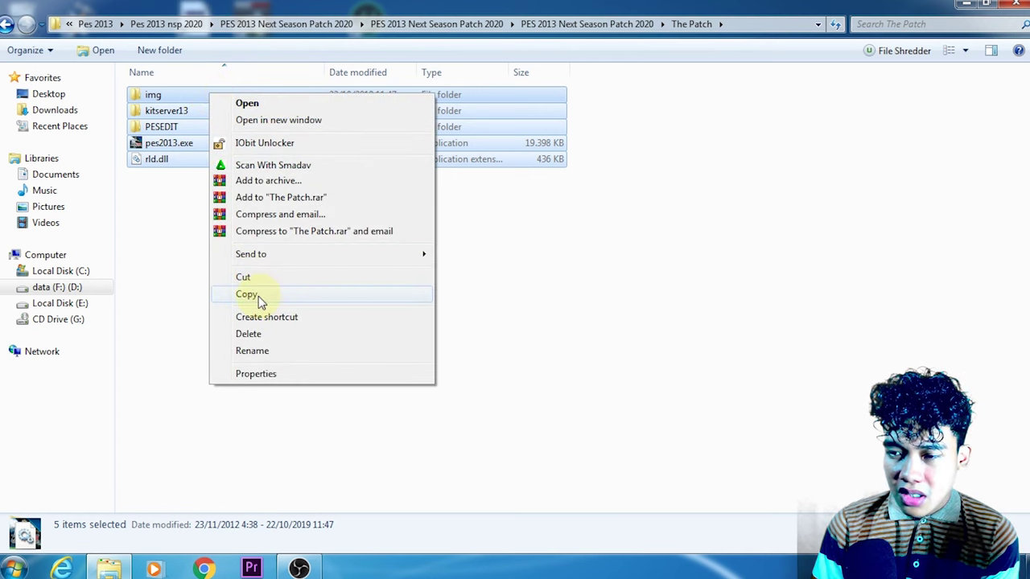
{"action": "left_click", "coordinate": [256, 293]}
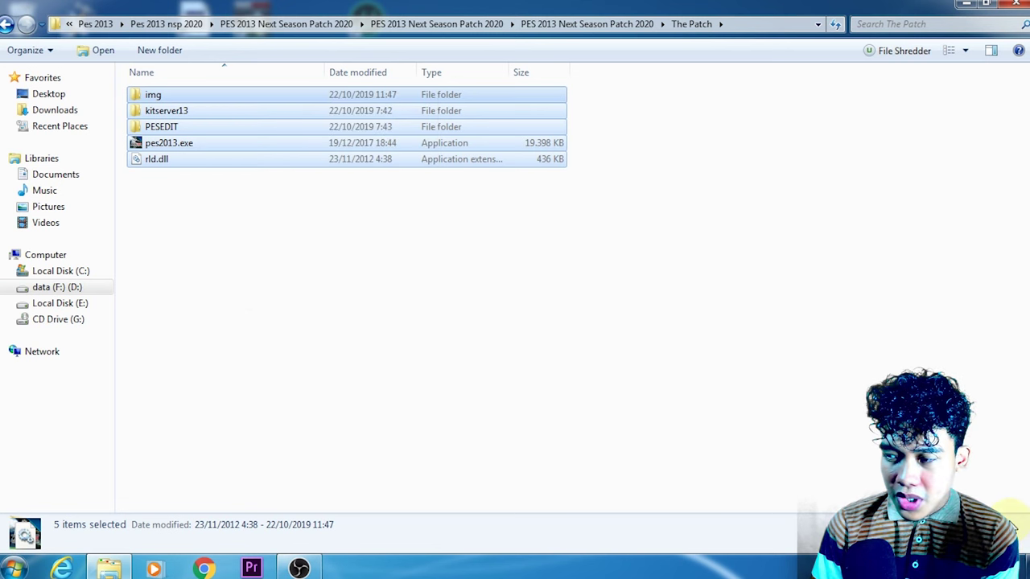
{"action": "key", "text": "super+d"}
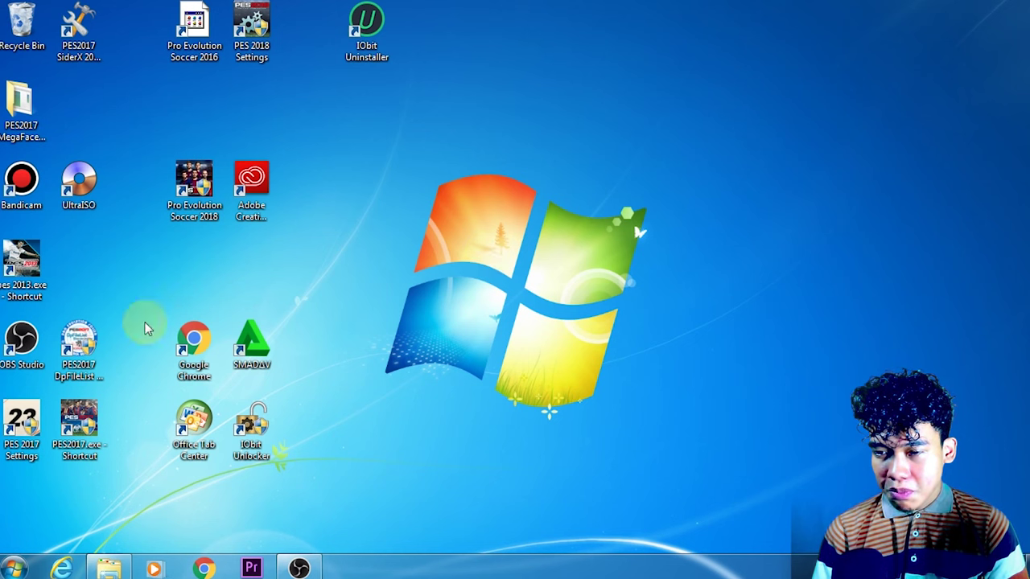
- Move the pes 2013.exe shortcut above Adobe Creative on the desktop and open its file location in a maximized window
{"action": "left_click_drag", "start_coordinate": [27, 274], "coordinate": [264, 119]}
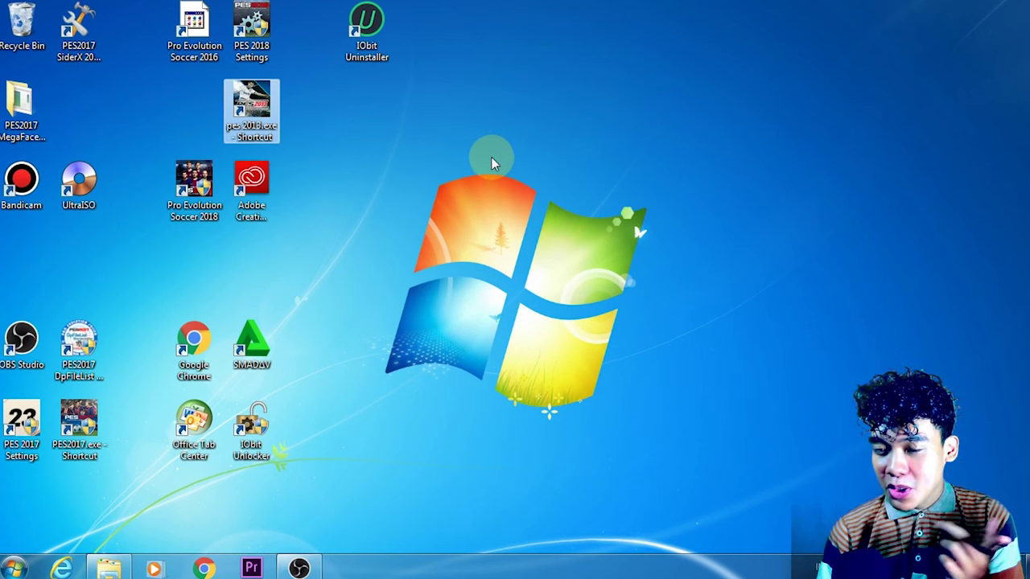
{"action": "right_click", "coordinate": [254, 103]}
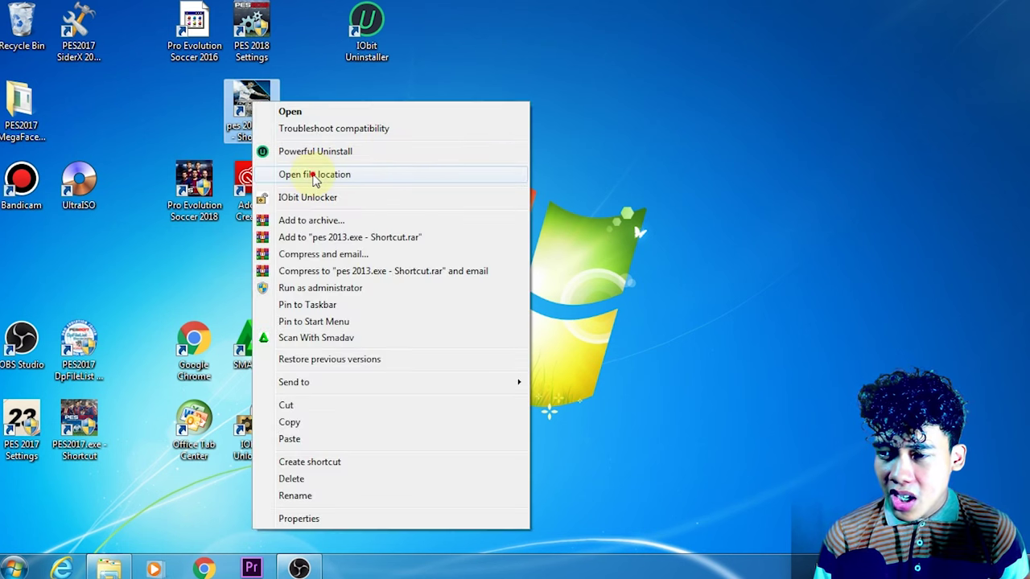
{"action": "left_click", "coordinate": [314, 174]}
{"action": "double_click", "coordinate": [682, 100]}
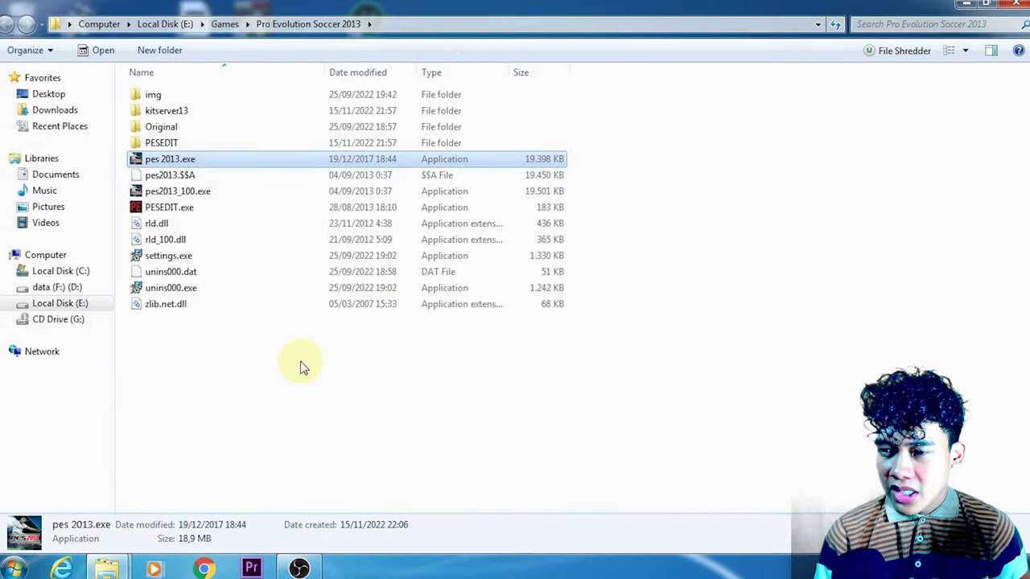
- Paste the copied patch files into the Pro Evolution Soccer 2013 game folder, merging all folders and replacing all conflicting files
{"action": "right_click", "coordinate": [250, 362]}
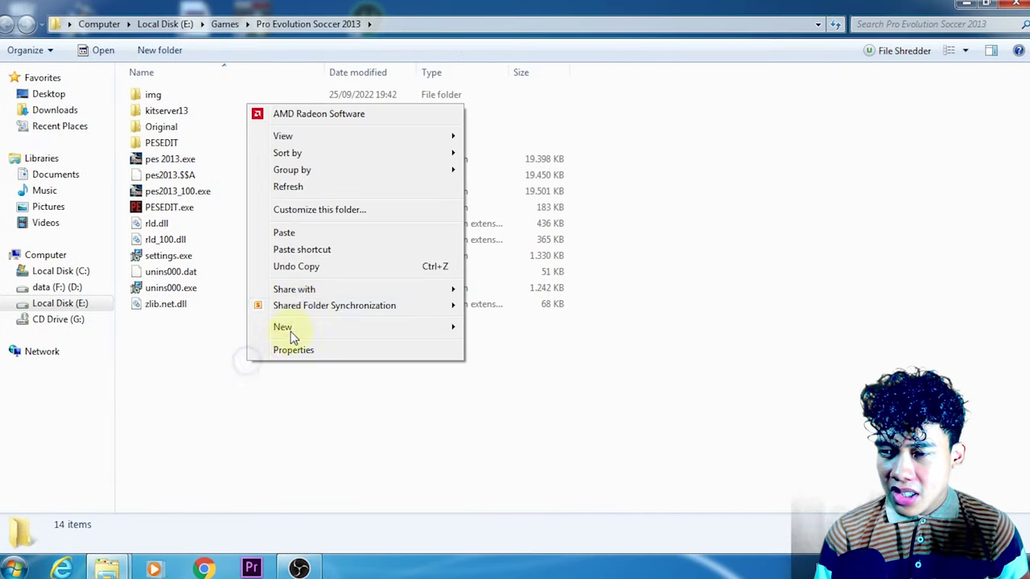
{"action": "left_click", "coordinate": [324, 235]}
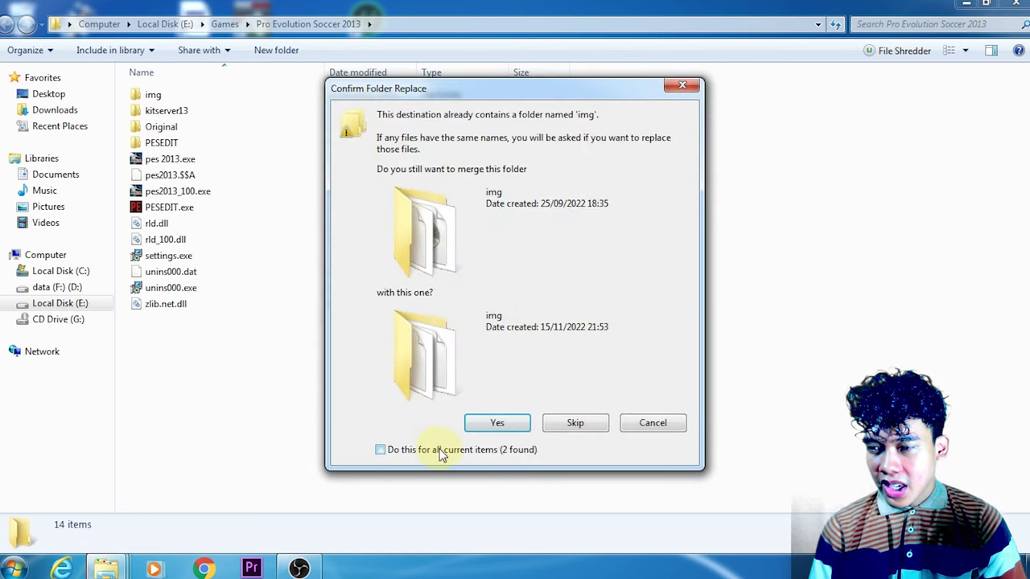
{"action": "left_click", "coordinate": [441, 456]}
{"action": "left_click", "coordinate": [506, 425]}
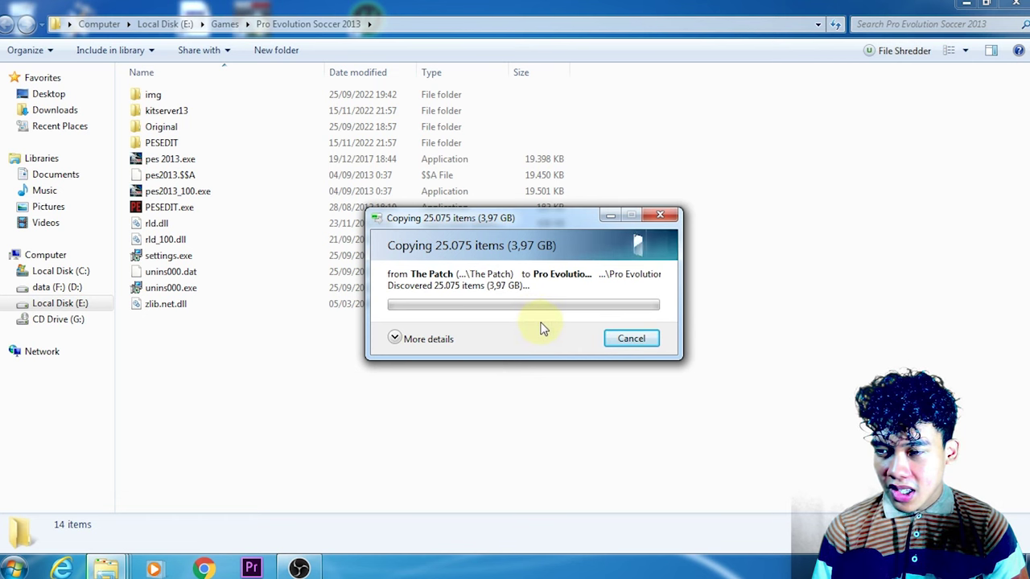
{"action": "left_click", "coordinate": [485, 447]}
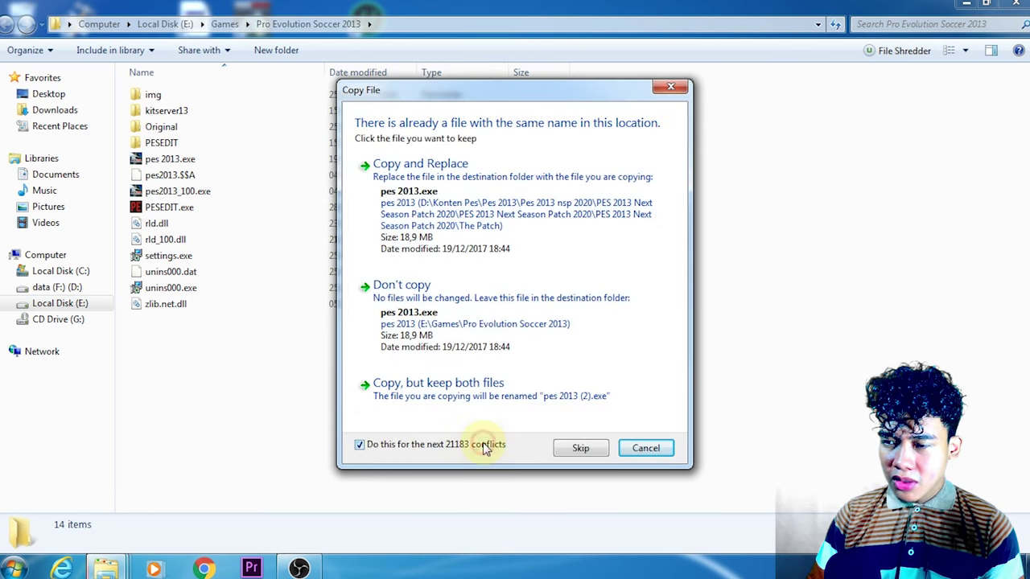
{"action": "left_click", "coordinate": [523, 222]}
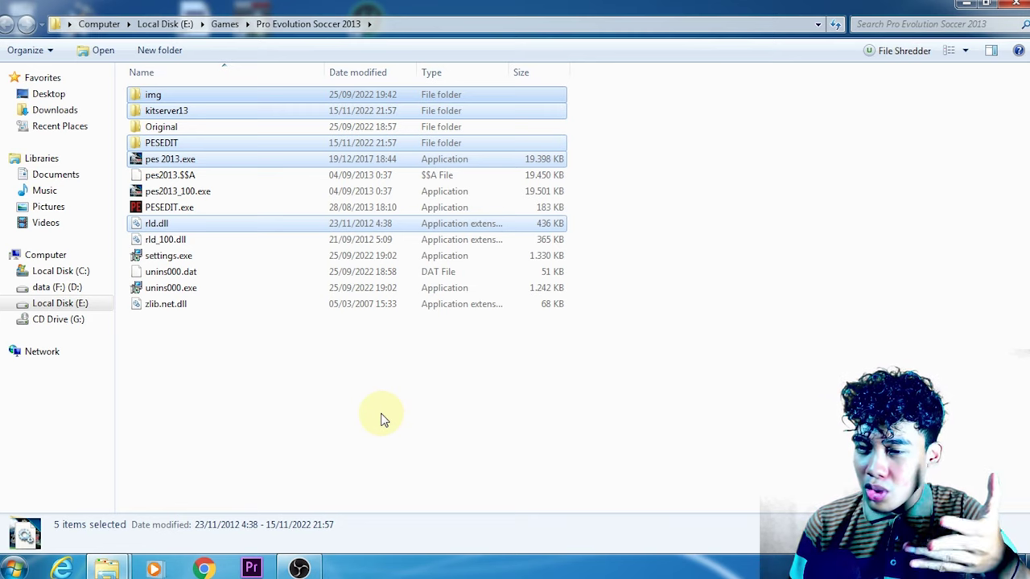
- Return to the PES 2013 Next Season Patch 2020 folder and open KONAMI, then its Pro Evolution Soccer 2013 subfolder
{"action": "left_click", "coordinate": [107, 569]}
{"action": "left_click", "coordinate": [133, 511]}
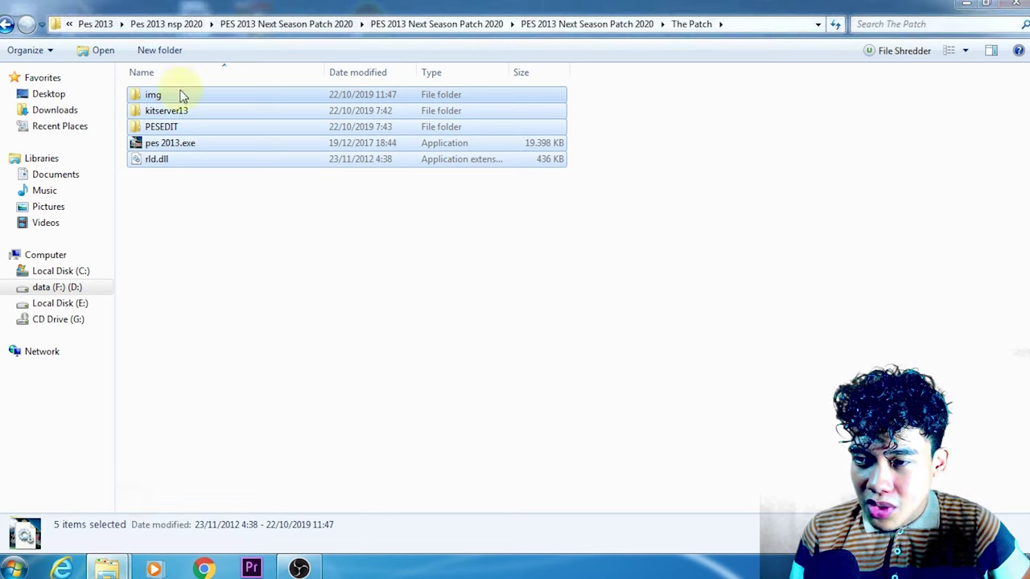
{"action": "left_click", "coordinate": [14, 30]}
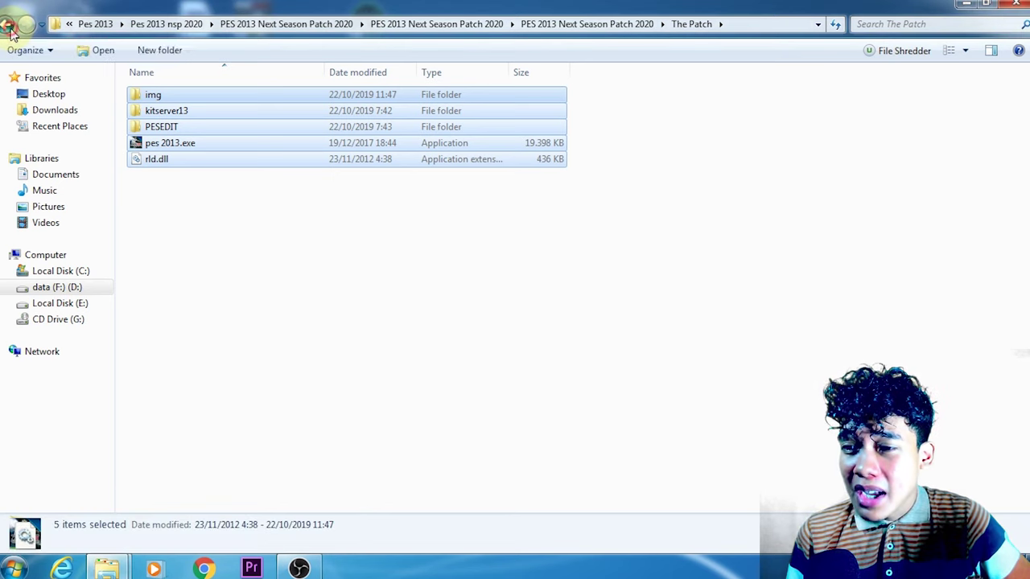
{"action": "left_click", "coordinate": [165, 96]}
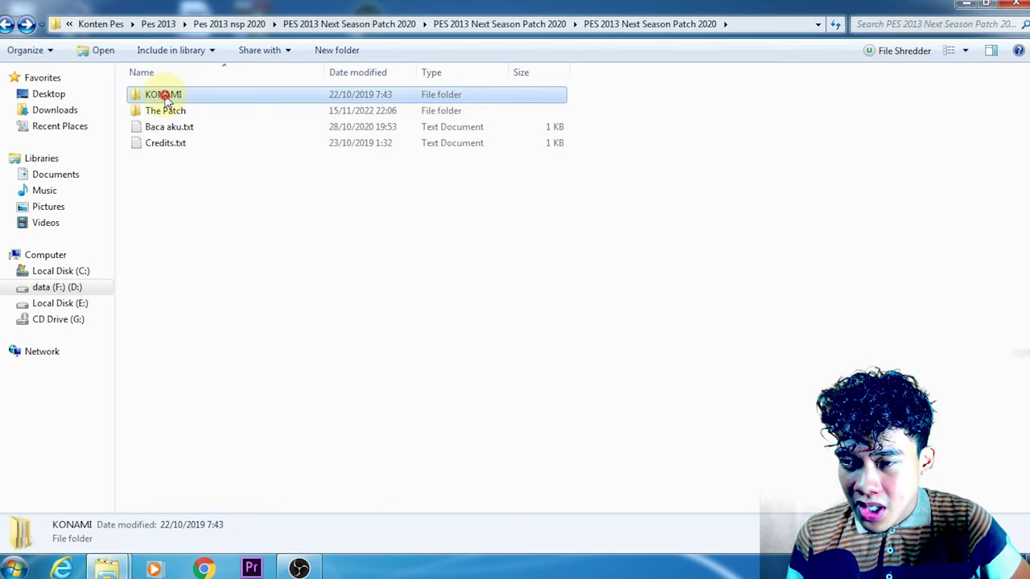
{"action": "double_click", "coordinate": [165, 96]}
{"action": "left_click", "coordinate": [169, 98]}
{"action": "double_click", "coordinate": [169, 98]}
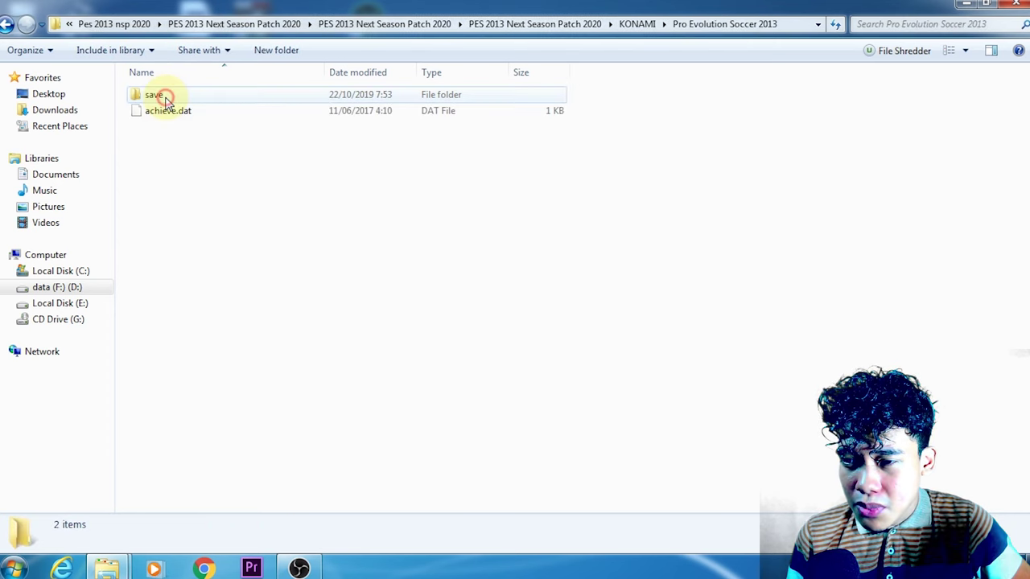
- Go back to the patch's KONAMI folder and copy its Pro Evolution Soccer 2013 folder
{"action": "left_click", "coordinate": [11, 30]}
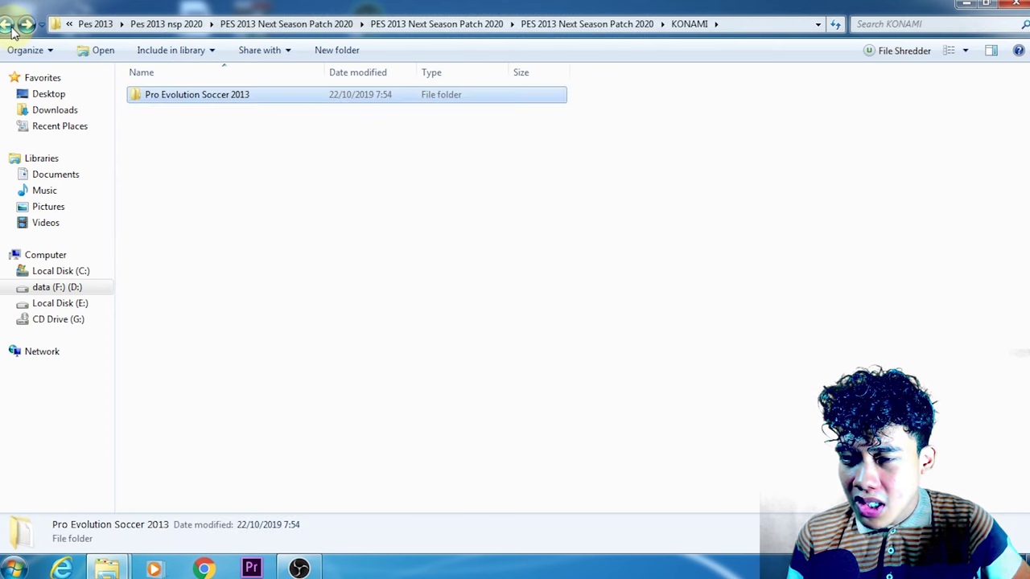
{"action": "right_click", "coordinate": [189, 100]}
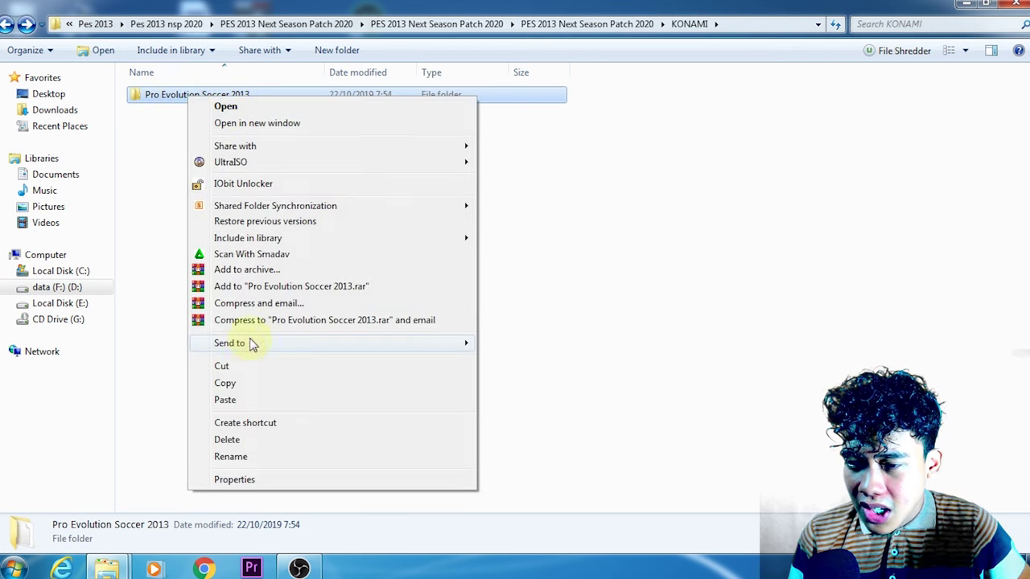
{"action": "left_click", "coordinate": [168, 99]}
{"action": "right_click", "coordinate": [188, 97]}
{"action": "left_click", "coordinate": [239, 383]}
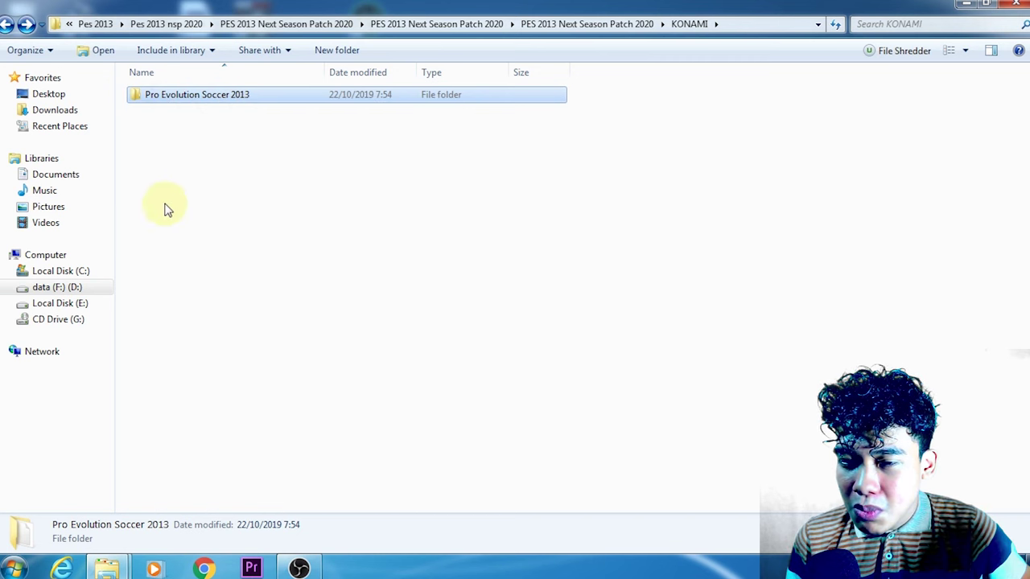
- Paste the copied folder into KONAMI in the Documents library, merging all folders and replacing all conflicting files
{"action": "left_click", "coordinate": [48, 174]}
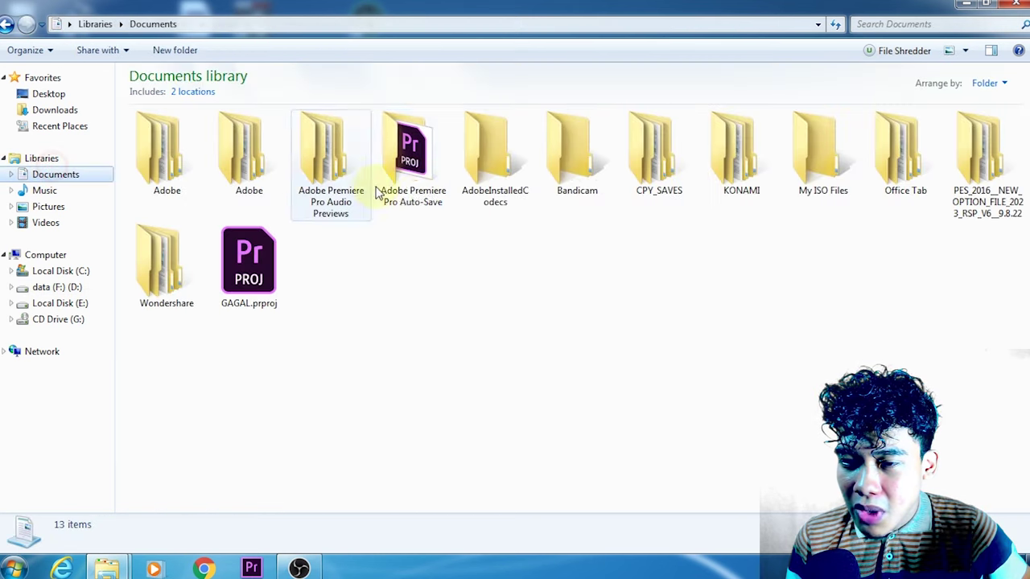
{"action": "double_click", "coordinate": [719, 161]}
{"action": "right_click", "coordinate": [428, 273]}
{"action": "left_click", "coordinate": [467, 379]}
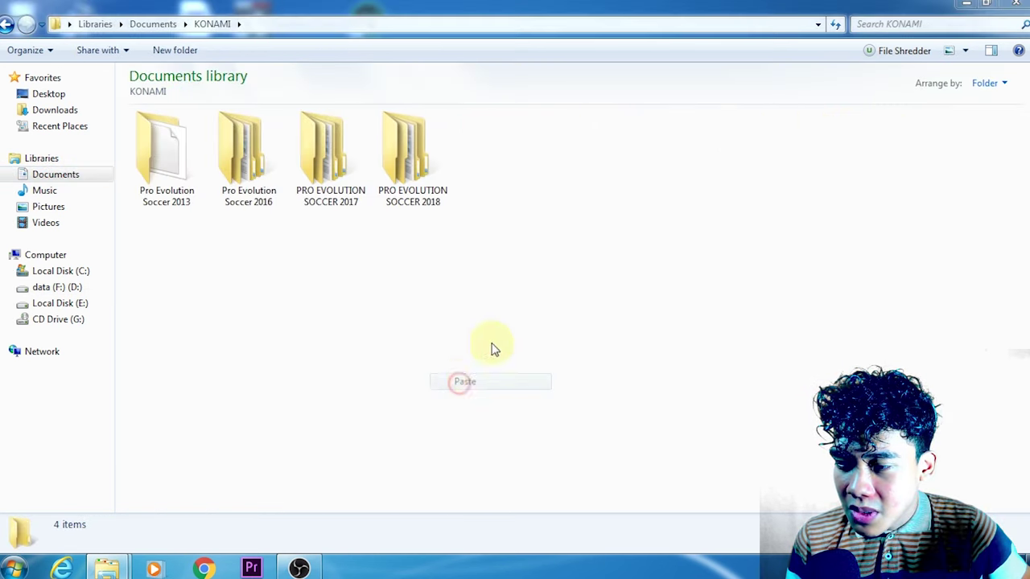
{"action": "left_click", "coordinate": [563, 433]}
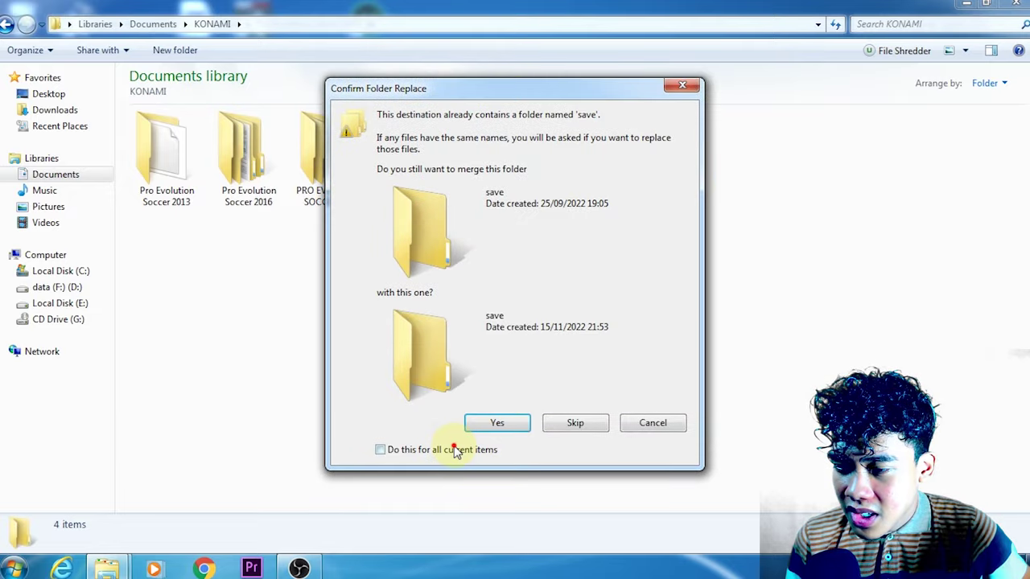
{"action": "left_click", "coordinate": [457, 451]}
{"action": "left_click", "coordinate": [501, 422]}
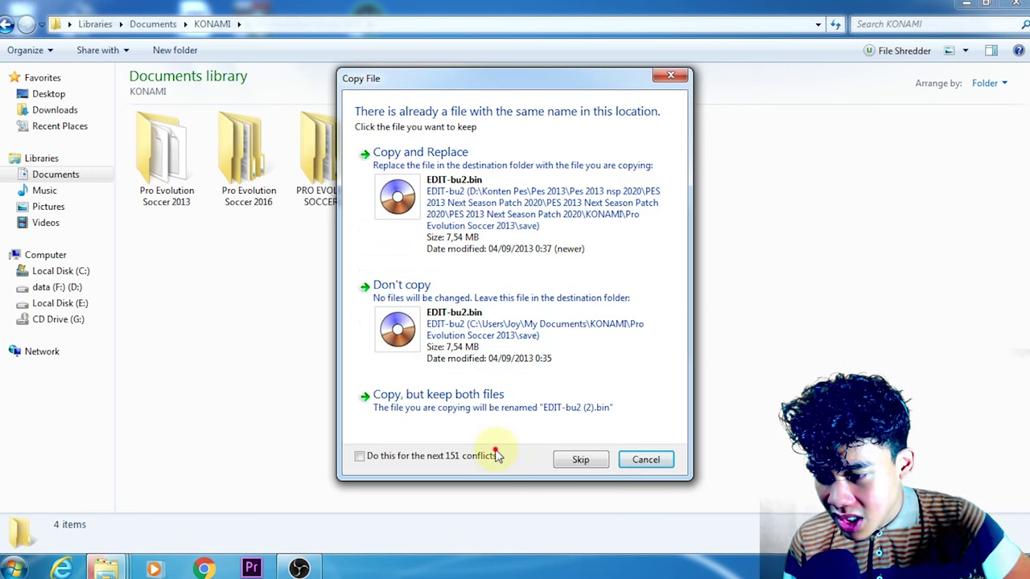
{"action": "left_click", "coordinate": [451, 456]}
{"action": "left_click", "coordinate": [503, 205]}
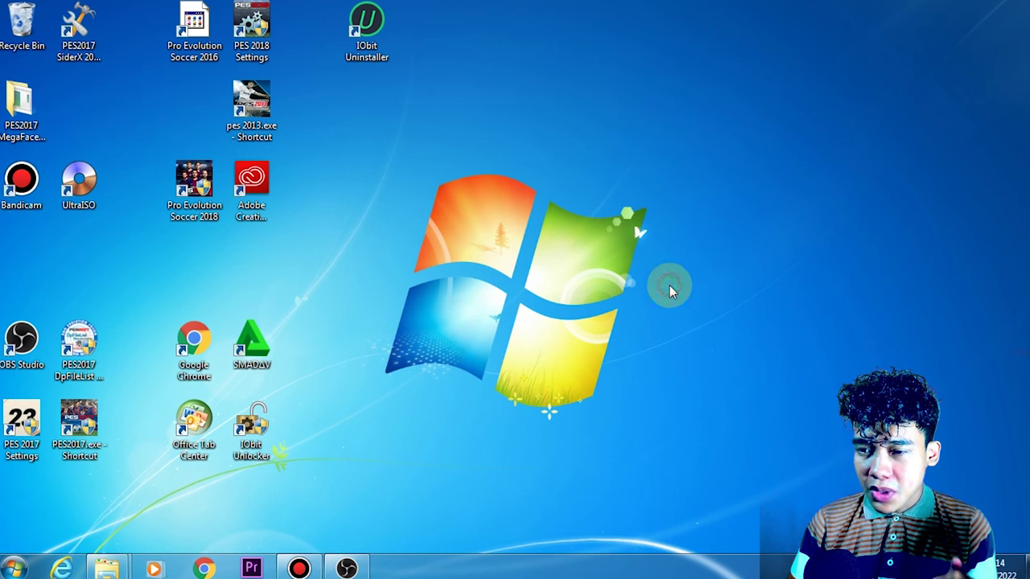
- Open the file location of the pes 2013.exe desktop shortcut and run settings.exe there as administrator
{"action": "left_click", "coordinate": [251, 107]}
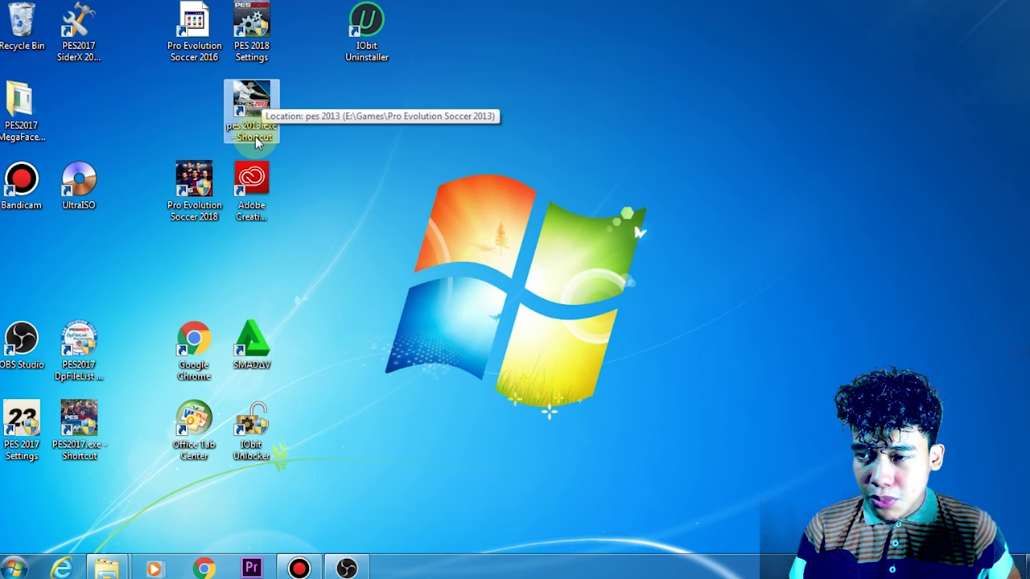
{"action": "right_click", "coordinate": [262, 103]}
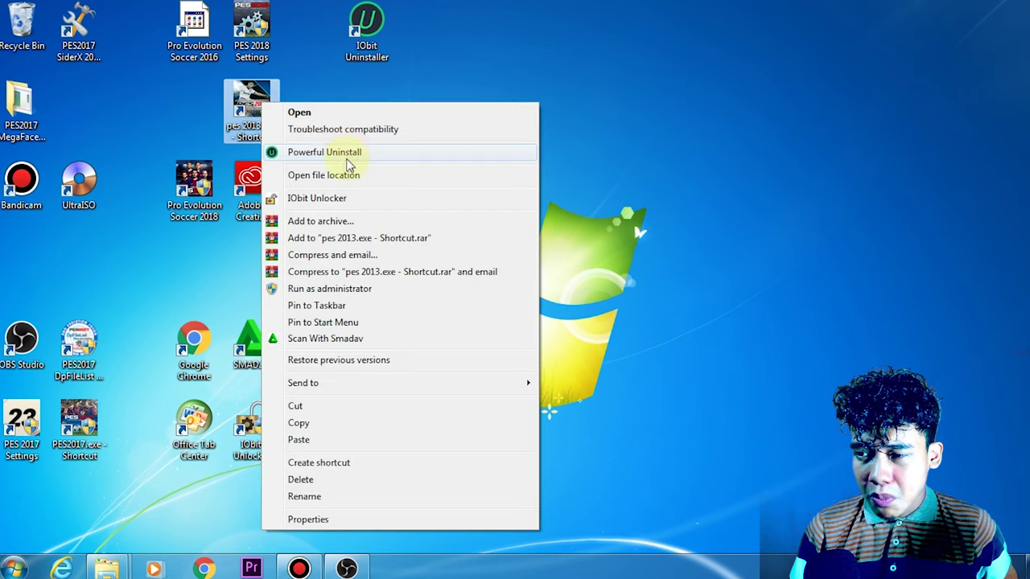
{"action": "left_click", "coordinate": [334, 177]}
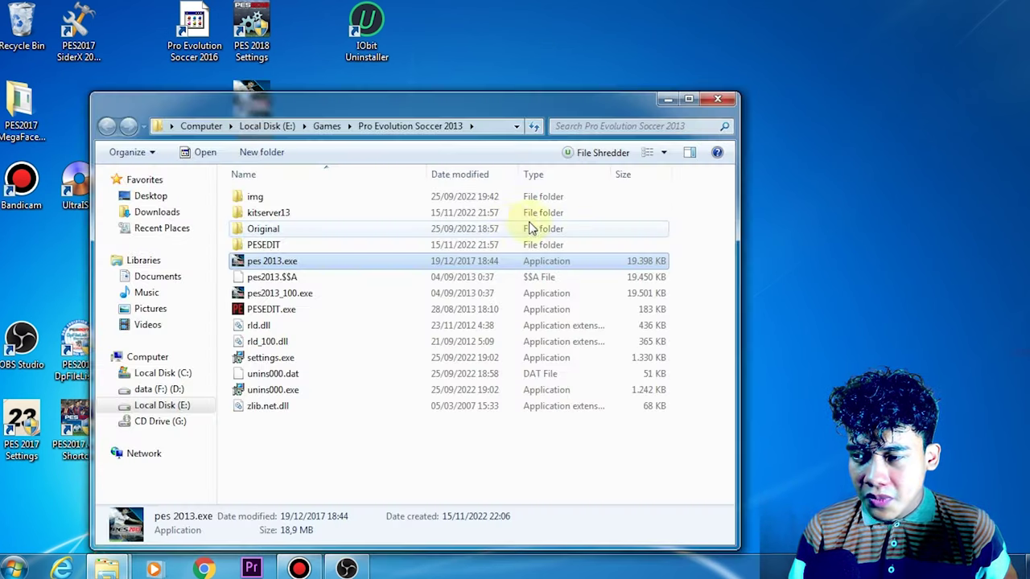
{"action": "left_click", "coordinate": [290, 358]}
{"action": "left_click", "coordinate": [689, 98]}
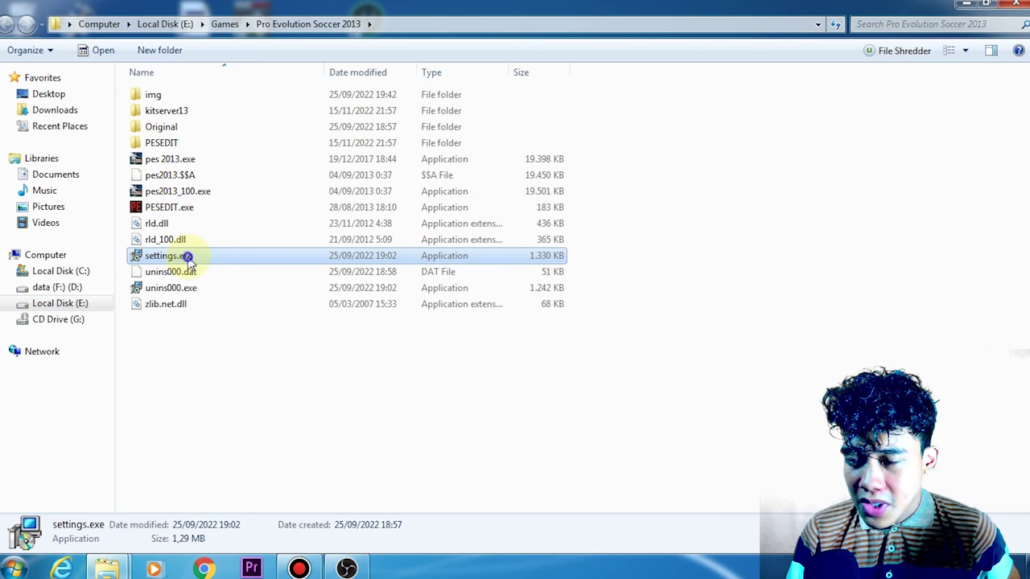
{"action": "right_click", "coordinate": [188, 257]}
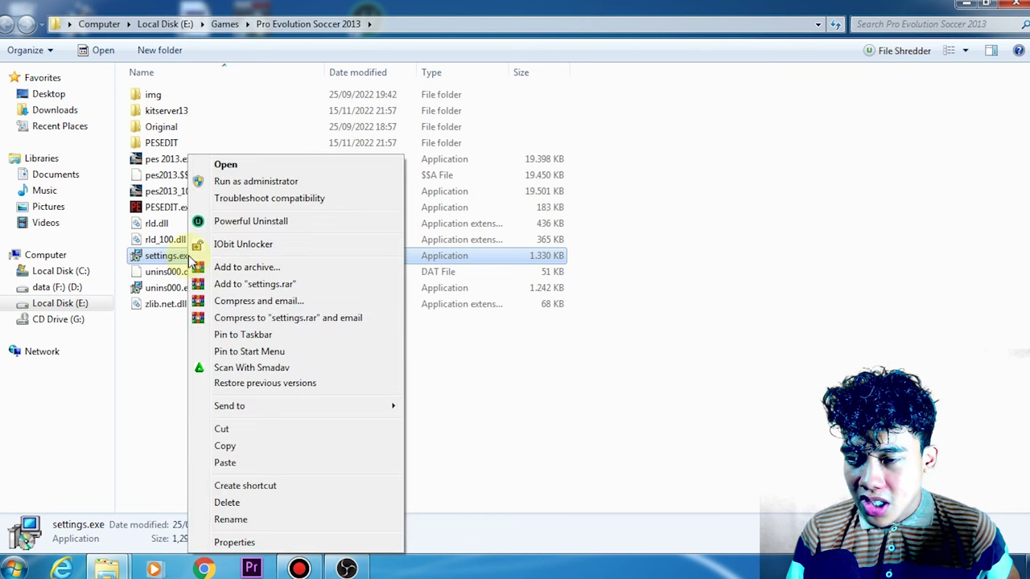
{"action": "left_click", "coordinate": [255, 182]}
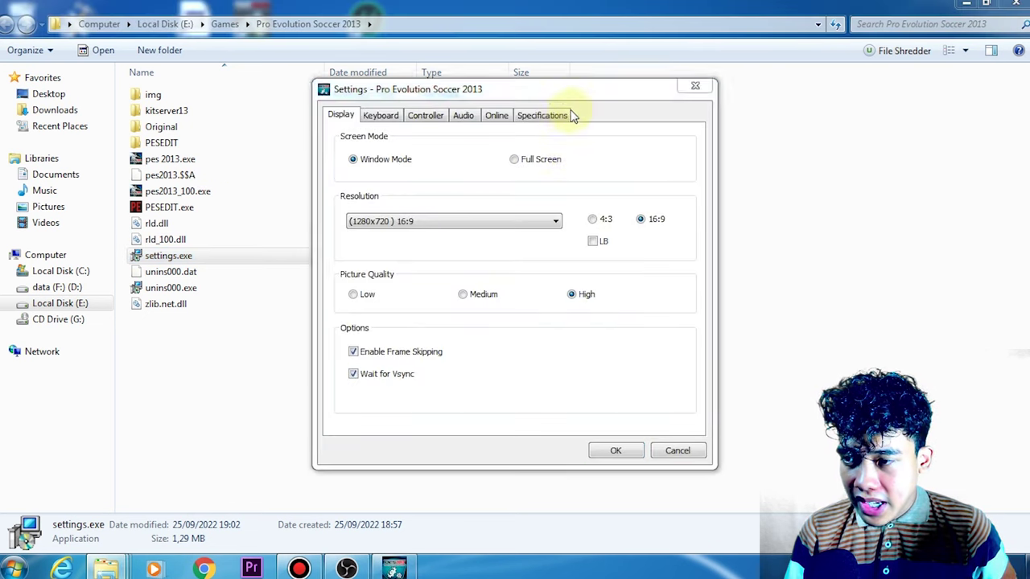
{"action": "key", "text": "super+e"}
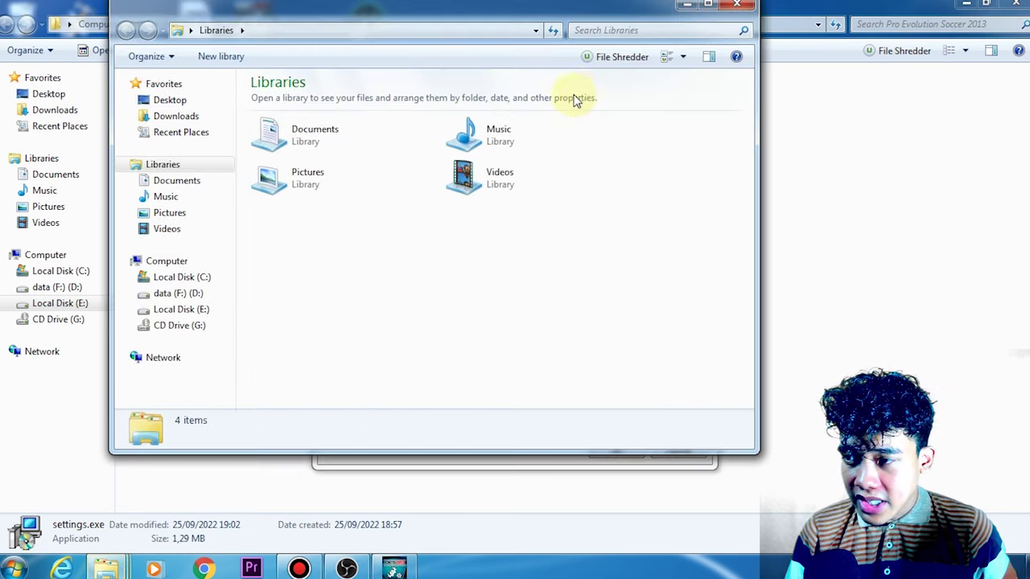
{"action": "left_click", "coordinate": [735, 6]}
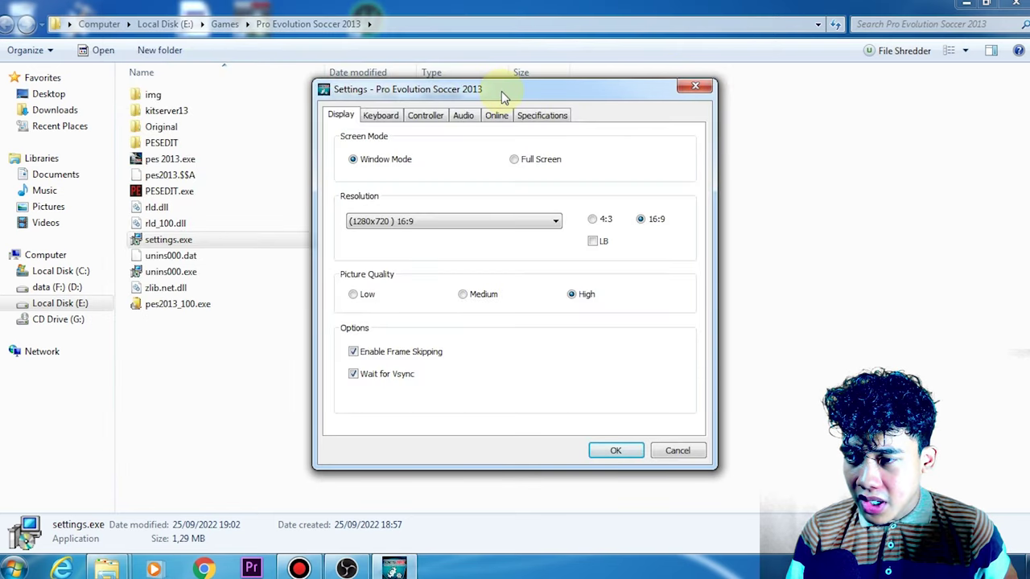
- Try the Full Screen option, then set the game to Window Mode with the (1280x720) 16:9 resolution
{"action": "left_click_drag", "start_coordinate": [501, 91], "coordinate": [475, 78]}
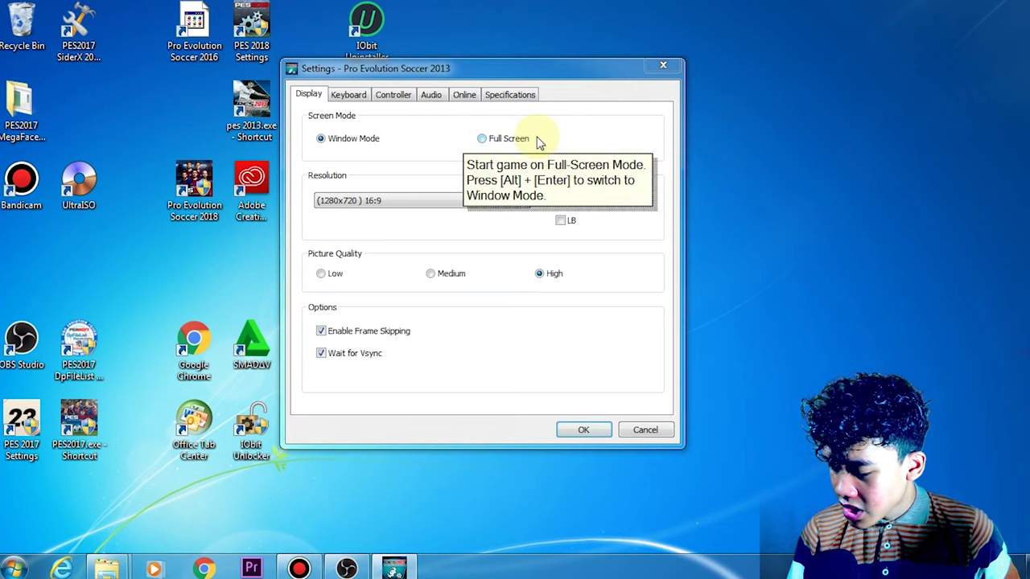
{"action": "left_click", "coordinate": [483, 141]}
{"action": "left_click", "coordinate": [368, 143]}
{"action": "left_click", "coordinate": [494, 142]}
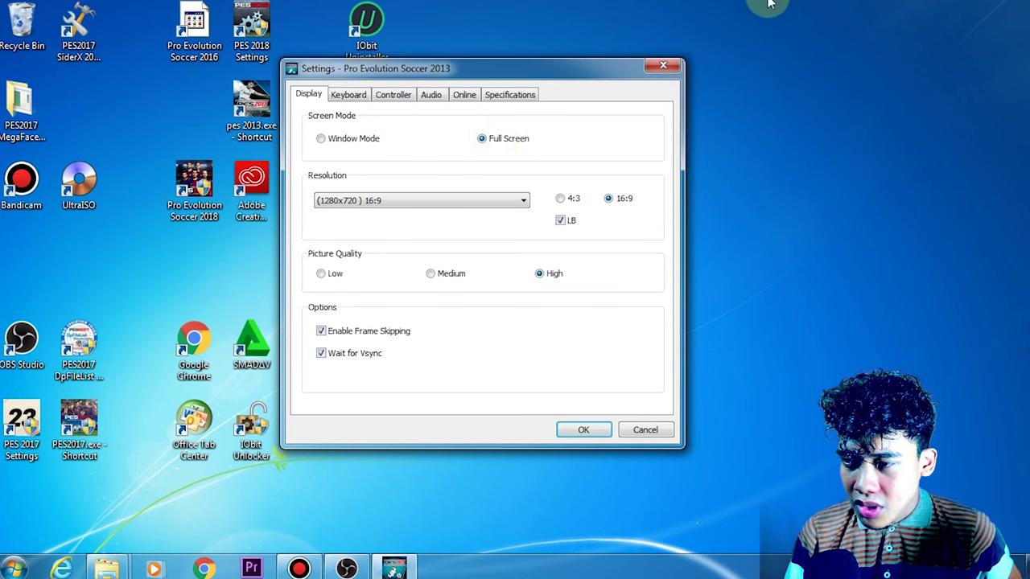
{"action": "left_click", "coordinate": [364, 143]}
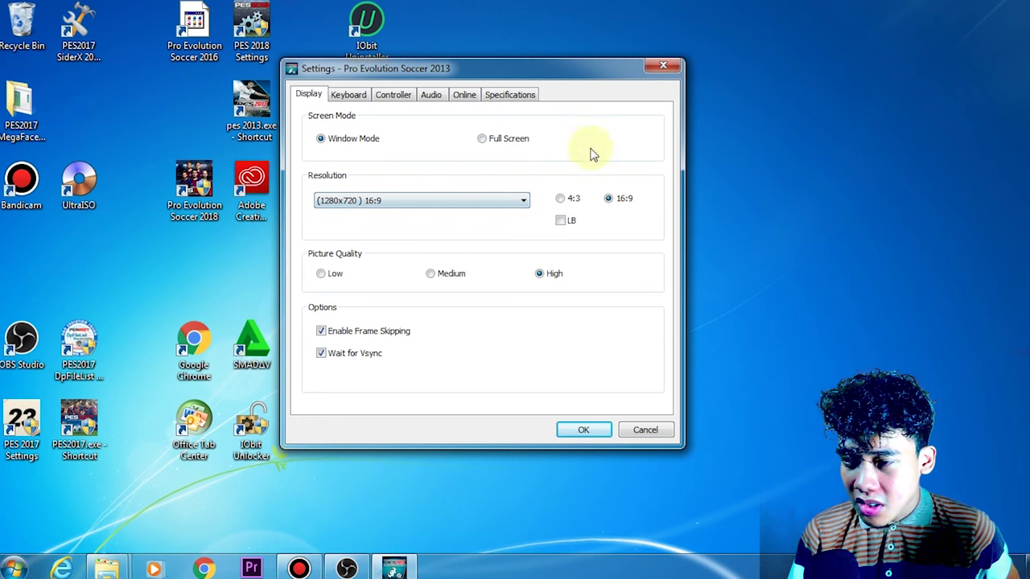
{"action": "left_click", "coordinate": [368, 207]}
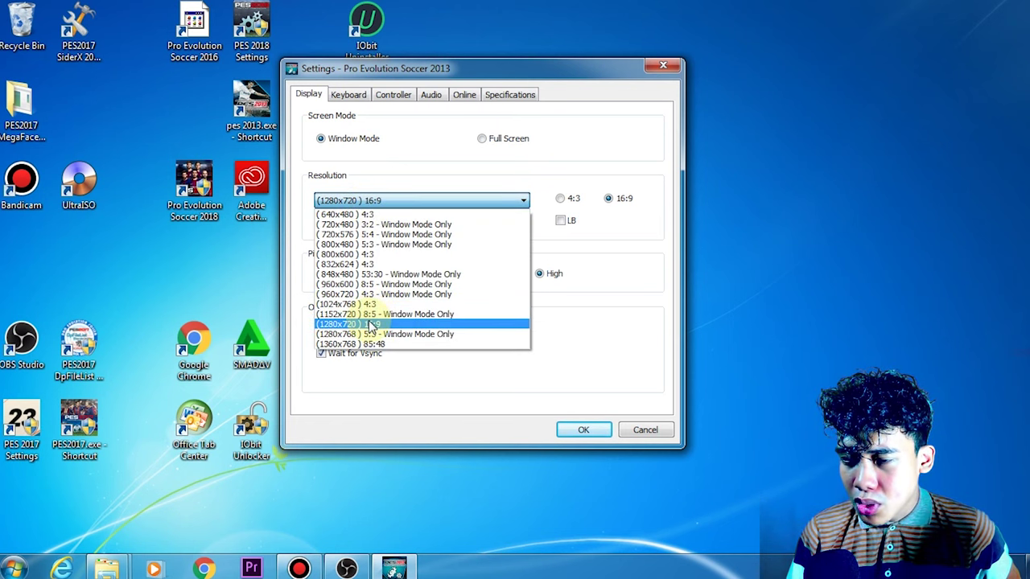
{"action": "left_click", "coordinate": [369, 324]}
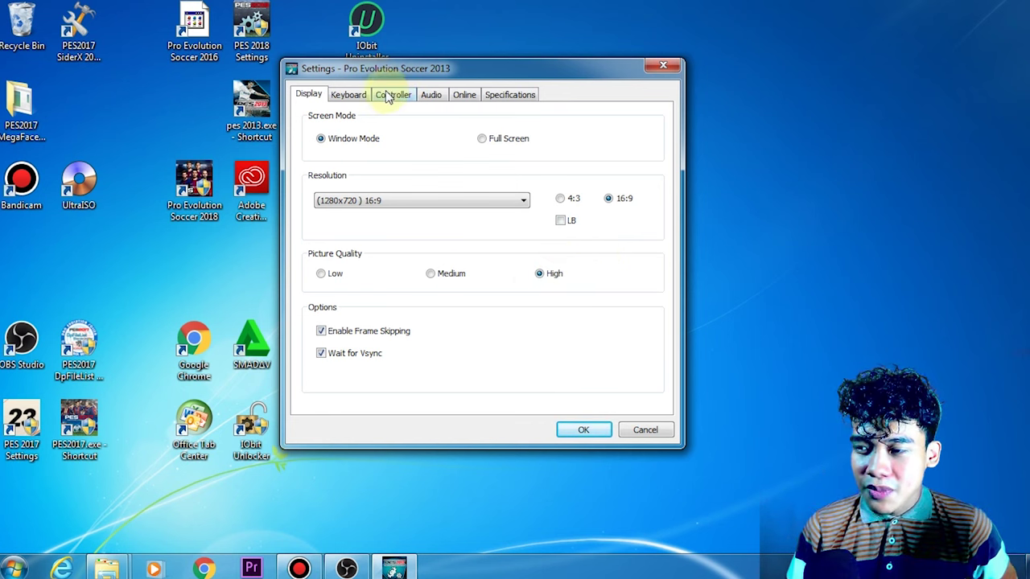
- Look through the keyboard and controller settings, then return to the display settings
{"action": "left_click", "coordinate": [342, 96]}
{"action": "left_click", "coordinate": [400, 98]}
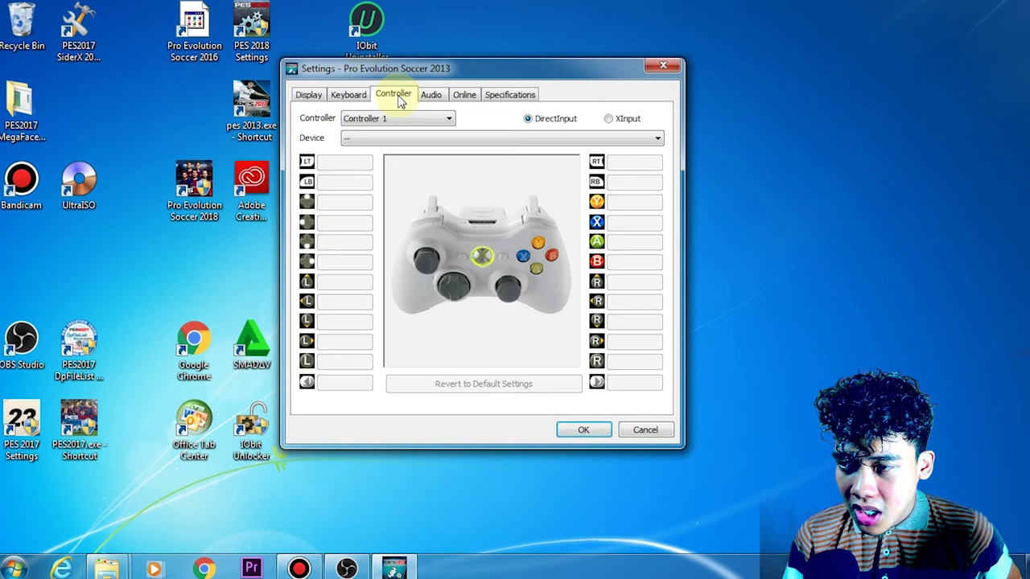
{"action": "left_click", "coordinate": [321, 96]}
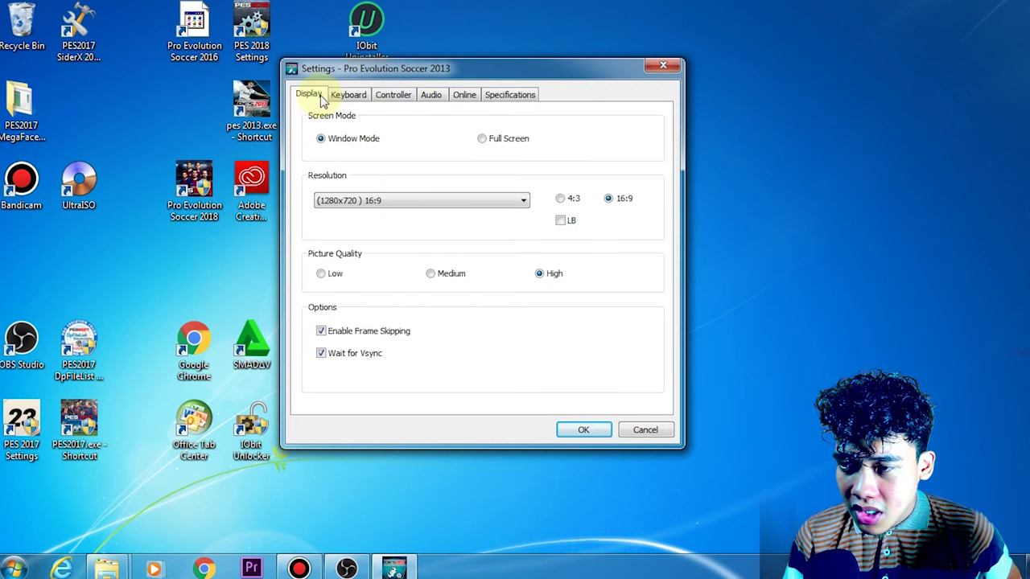
- Save the game display settings and bring the open KONAMI folder window to the front
{"action": "left_click", "coordinate": [604, 431]}
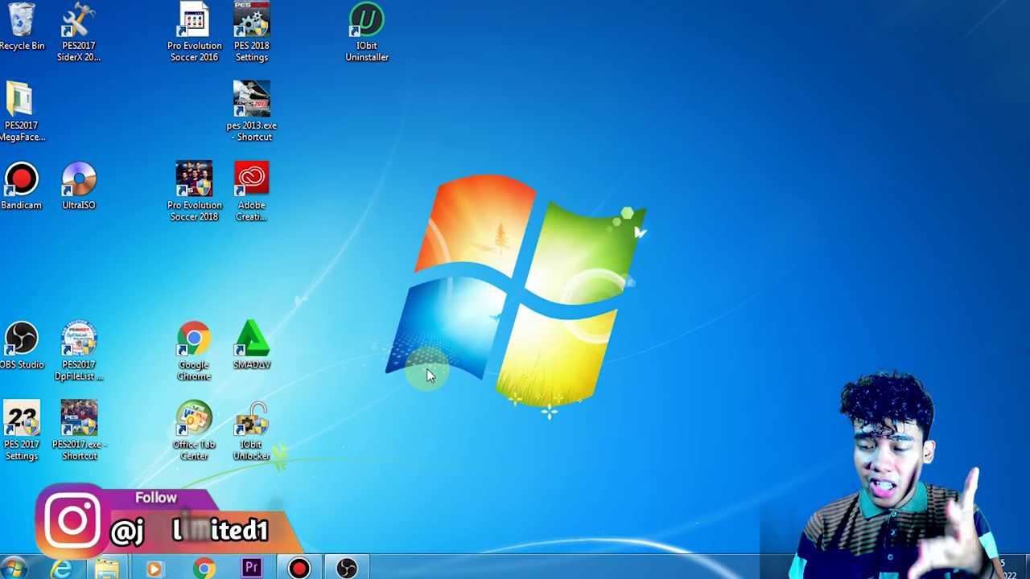
{"action": "mouse_move", "coordinate": [108, 568]}
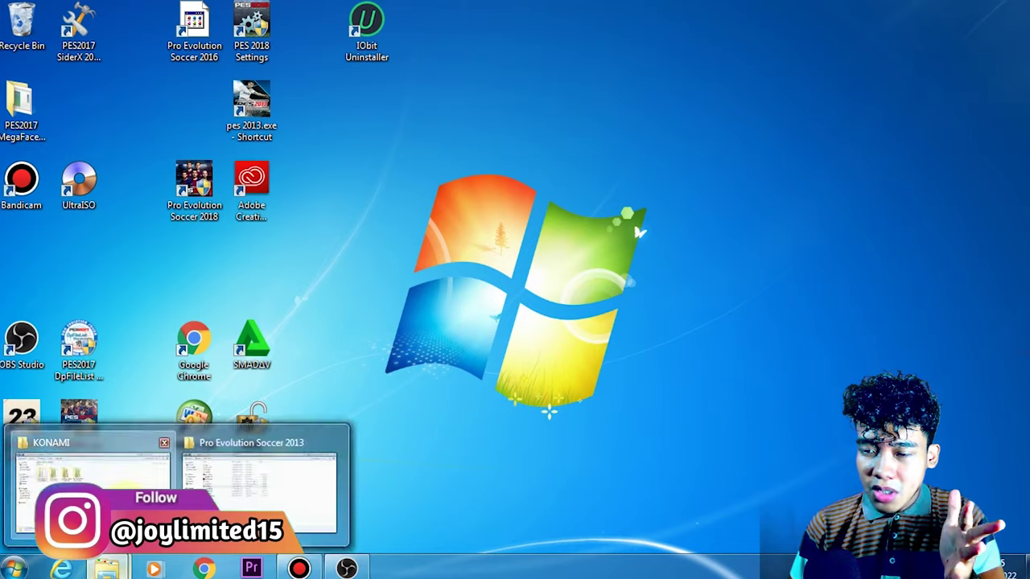
{"action": "left_click", "coordinate": [93, 487]}
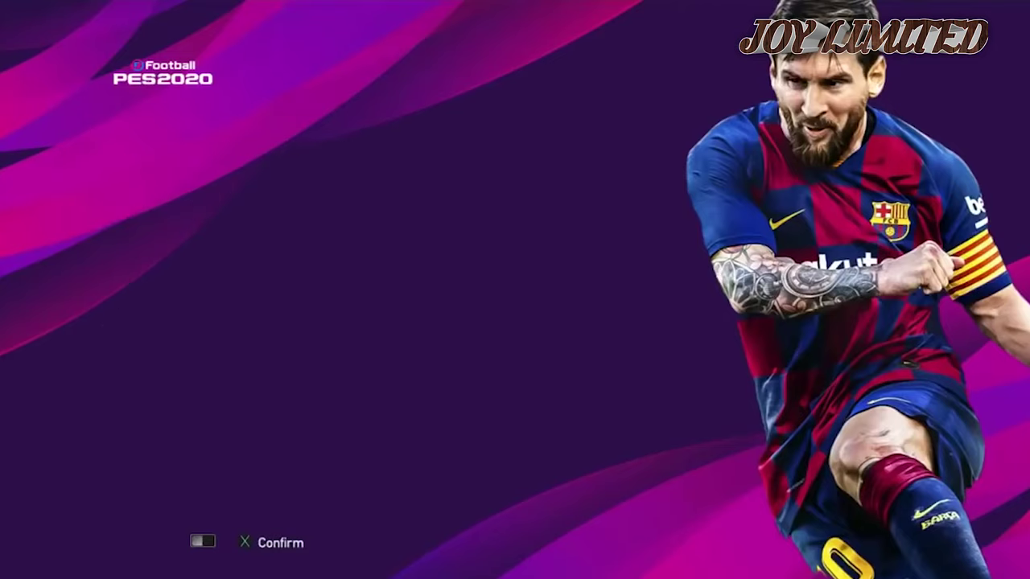
- Look through the patched game's match modes down to Watch Match
{"action": "key", "text": "Left"}
{"action": "key", "text": "Left"}
{"action": "key", "text": "Left"}
{"action": "key", "text": "Return"}
{"action": "key", "text": "Down"}
{"action": "key", "text": "Down"}
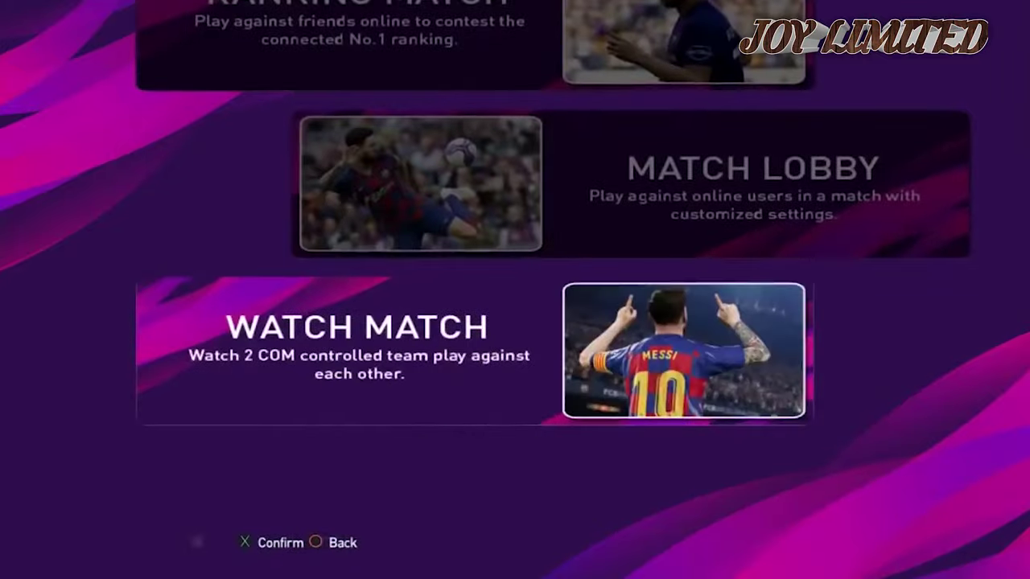
- Look through the career modes, including Master League and Become a Legend
{"action": "key", "text": "Up"}
{"action": "key", "text": "Up"}
{"action": "key", "text": "Up"}
{"action": "key", "text": "Down"}
{"action": "key", "text": "Up"}
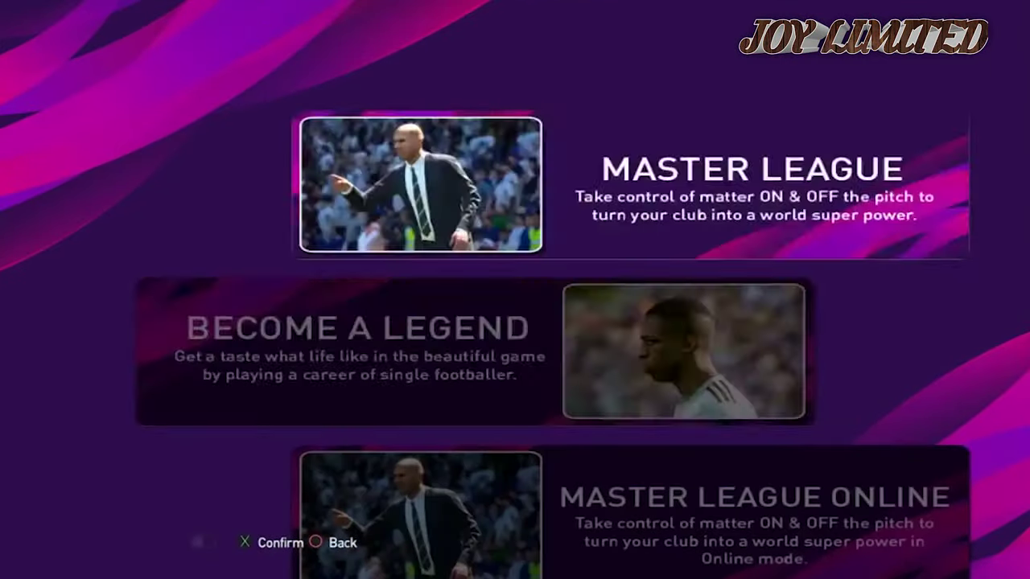
{"action": "key", "text": "Down"}
{"action": "key", "text": "Down"}
{"action": "key", "text": "Up"}
{"action": "key", "text": "Up"}
{"action": "key", "text": "Down"}
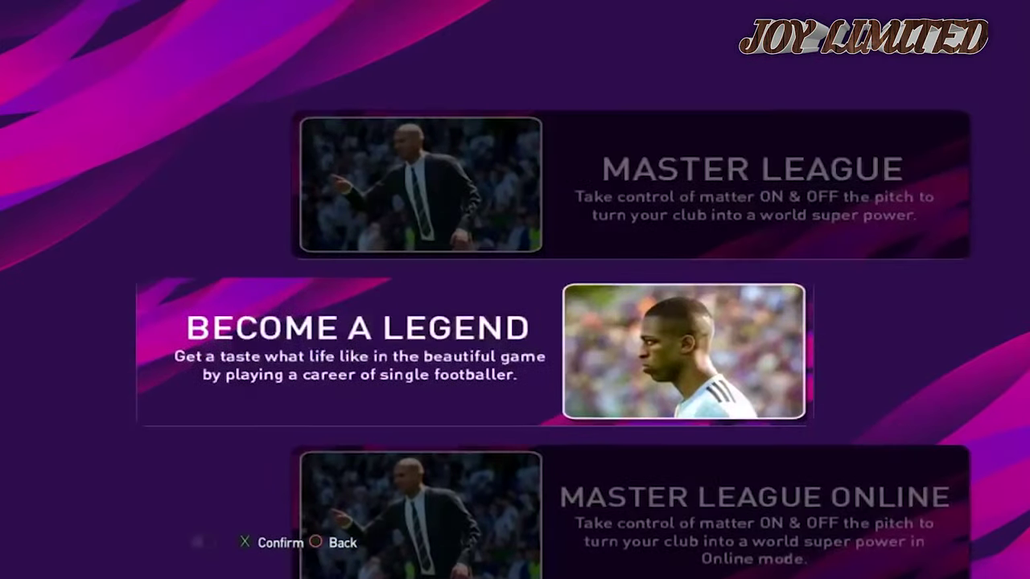
- Look through the remaining categories and entries of the game's mode menu
{"action": "key", "text": "Right"}
{"action": "key", "text": "Right"}
{"action": "key", "text": "Up"}
{"action": "key", "text": "Up"}
{"action": "key", "text": "Down"}
{"action": "key", "text": "Right"}
{"action": "key", "text": "Up"}
{"action": "key", "text": "Down"}
{"action": "key", "text": "Up"}
{"action": "key", "text": "Up"}
{"action": "key", "text": "Down"}
- Open the home and away team selection and examine the home side's leagues, from Sky Bet Championship to Asia-Oceania and beyond
{"action": "key", "text": "Return"}
{"action": "key", "text": "Right"}
{"action": "key", "text": "Right"}
{"action": "key", "text": "Right"}
{"action": "key", "text": "Right"}
{"action": "key", "text": "Right"}
{"action": "key", "text": "Right"}
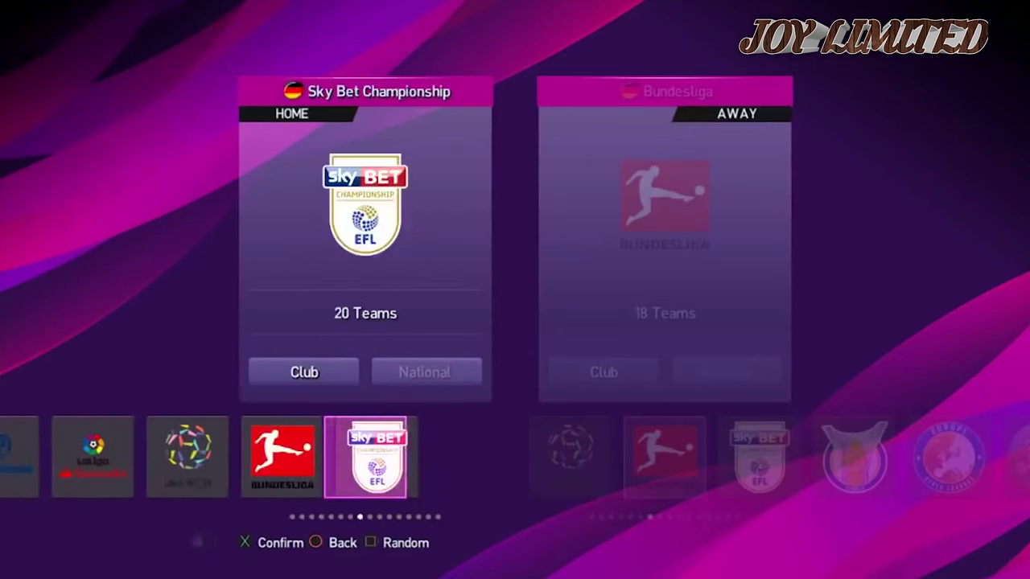
{"action": "key", "text": "Right"}
{"action": "key", "text": "Right"}
{"action": "key", "text": "Right"}
{"action": "key", "text": "Right"}
{"action": "key", "text": "Right"}
{"action": "key", "text": "Right"}
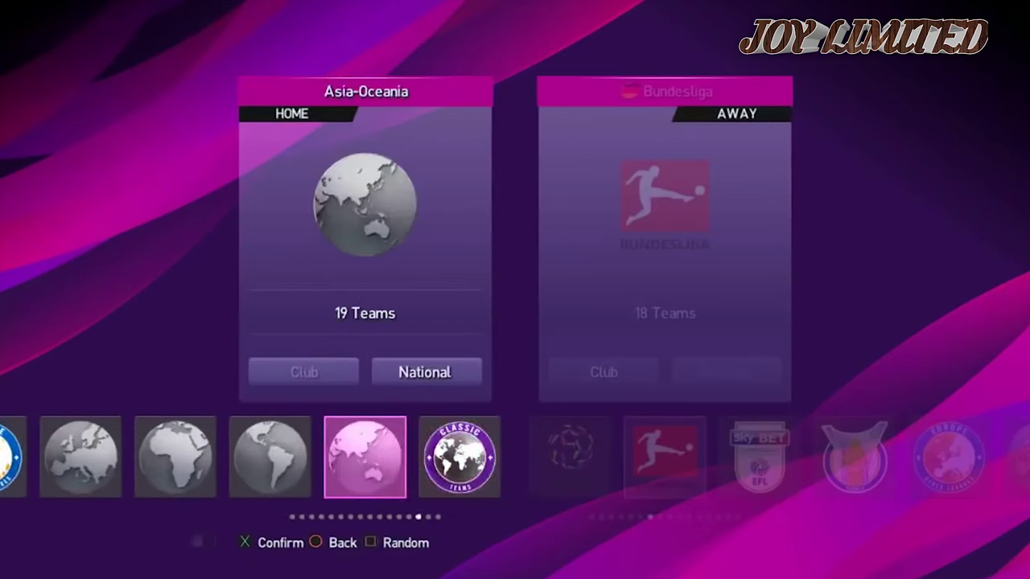
{"action": "key", "text": "Right"}
{"action": "key", "text": "Right"}
{"action": "key", "text": "Right"}
- Open the Premier League and examine its club squads from Arsenal FC through Sheffield United
{"action": "key", "text": "Return"}
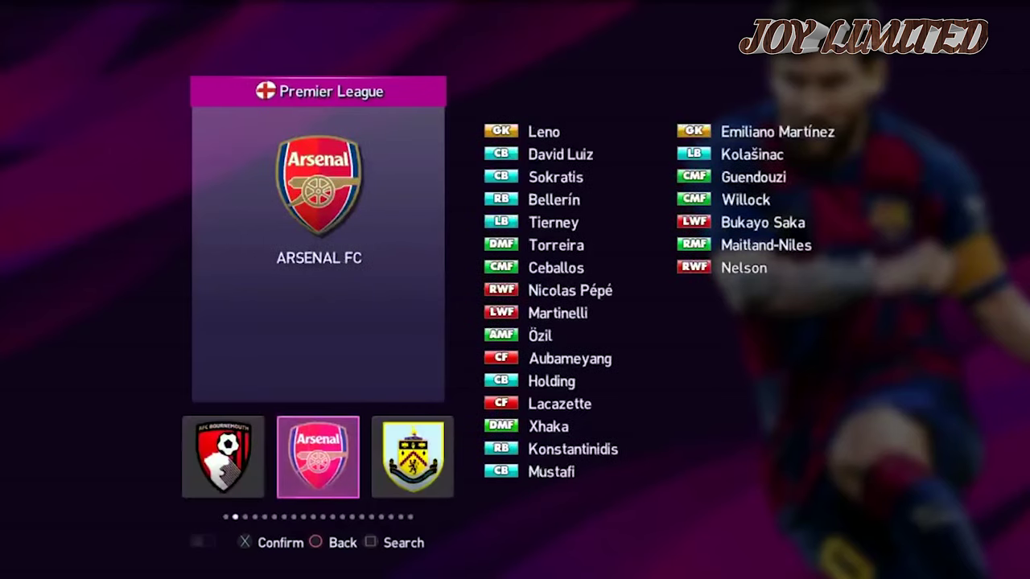
{"action": "key", "text": "Right"}
{"action": "key", "text": "Right"}
{"action": "key", "text": "Right"}
{"action": "key", "text": "Right"}
{"action": "key", "text": "Right"}
{"action": "key", "text": "Right"}
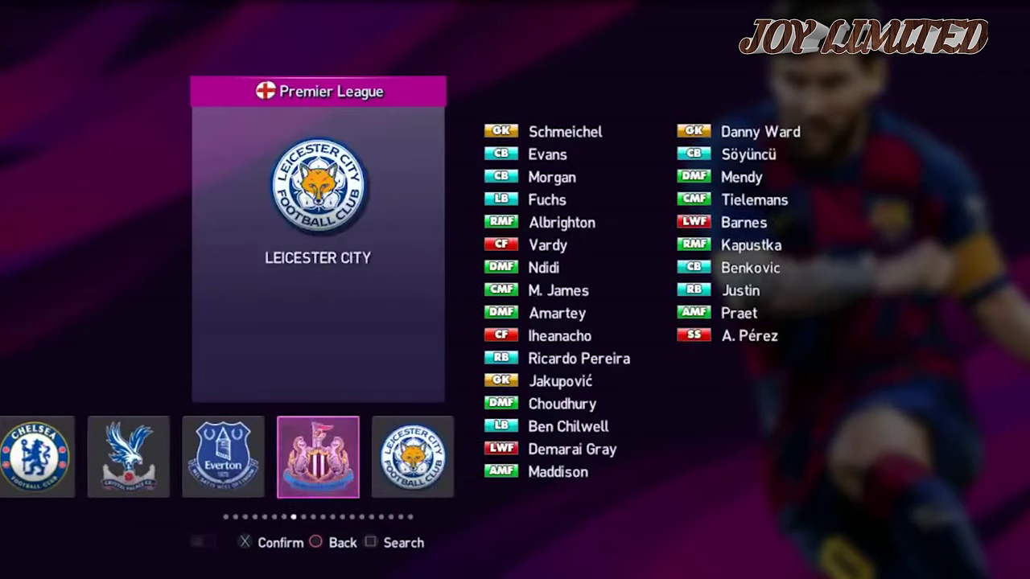
{"action": "key", "text": "Right"}
{"action": "key", "text": "Right"}
{"action": "key", "text": "Right"}
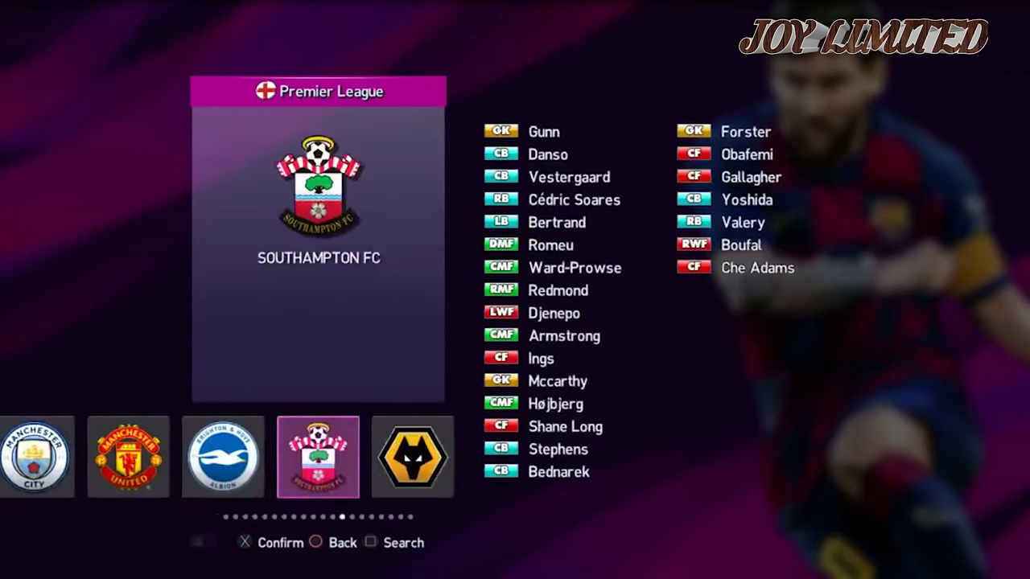
{"action": "key", "text": "Right"}
{"action": "key", "text": "Right"}
{"action": "key", "text": "Right"}
{"action": "key", "text": "Right"}
{"action": "key", "text": "Right"}
{"action": "key", "text": "Right"}
{"action": "key", "text": "Right"}
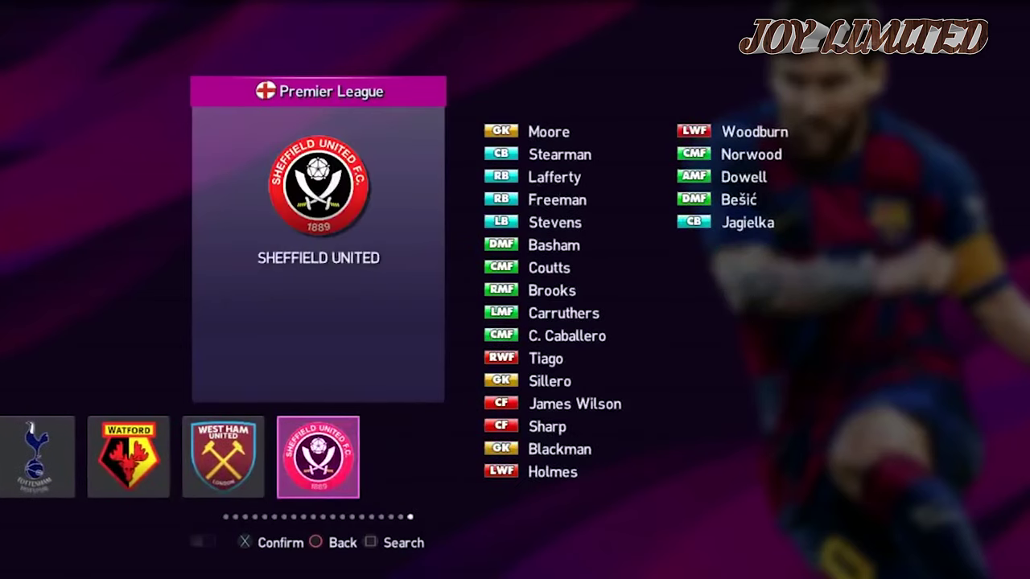
- Switch to Ligue 1 and examine its club squads from Girondins de Bordeaux through OGC Nice
{"action": "key", "text": "Escape"}
{"action": "key", "text": "Right"}
{"action": "key", "text": "Return"}
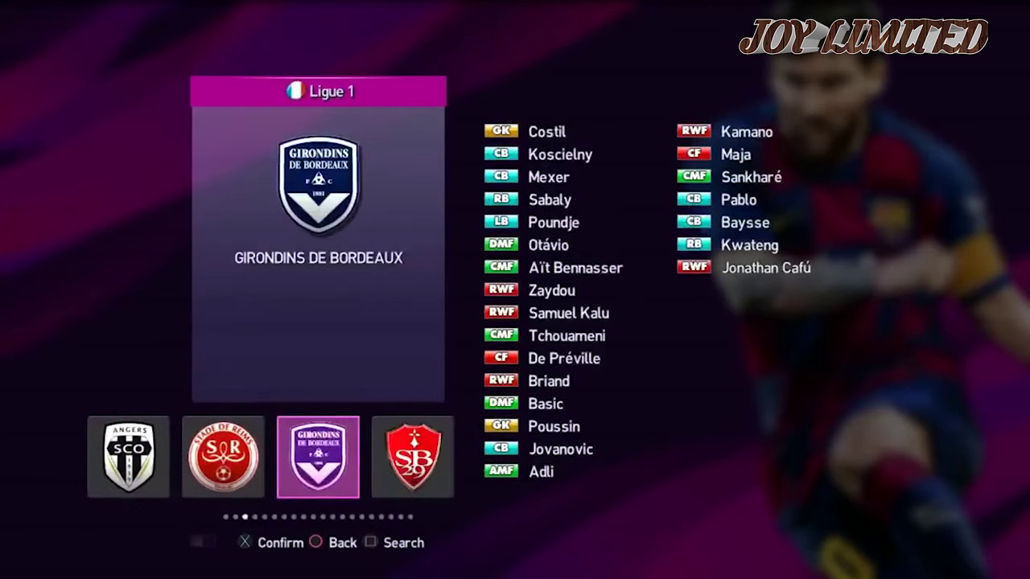
{"action": "key", "text": "Right"}
{"action": "key", "text": "Right"}
{"action": "key", "text": "Right"}
{"action": "key", "text": "Right"}
{"action": "key", "text": "Right"}
{"action": "key", "text": "Right"}
{"action": "key", "text": "Right"}
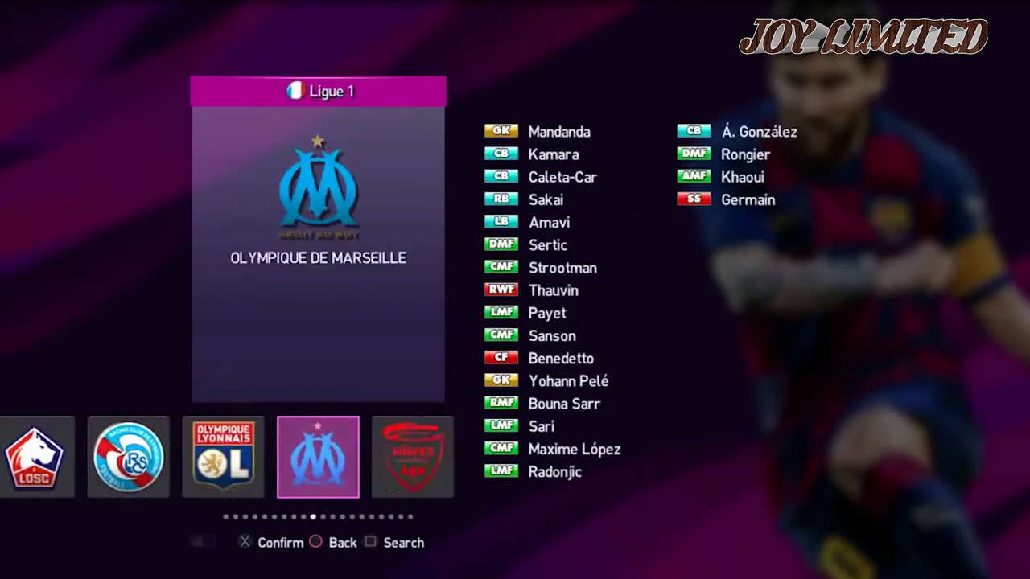
{"action": "key", "text": "Right"}
{"action": "key", "text": "Right"}
{"action": "key", "text": "Right"}
{"action": "key", "text": "Right"}
{"action": "key", "text": "Right"}
{"action": "key", "text": "Right"}
{"action": "key", "text": "Right"}
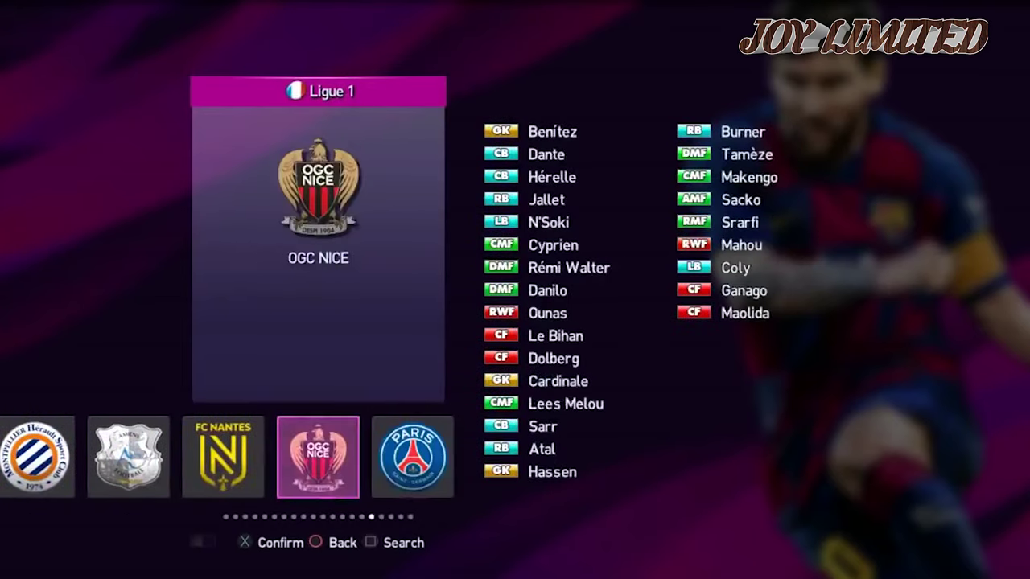
- Switch to Serie A TIM and examine its club squads, including SPAL, A.C. Milan and US Sassuolo
{"action": "key", "text": "Escape"}
{"action": "key", "text": "Right"}
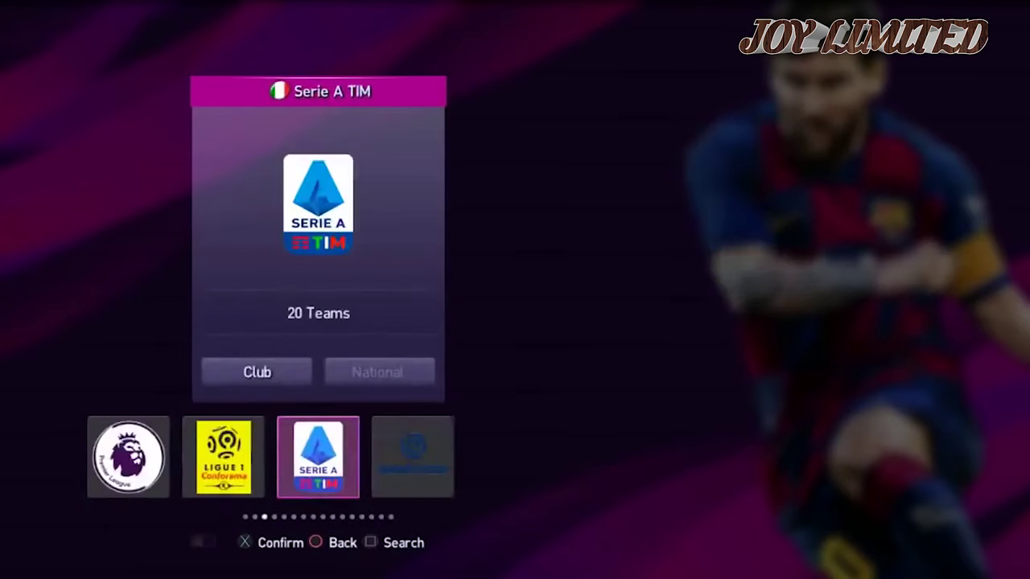
{"action": "key", "text": "Return"}
{"action": "key", "text": "Right"}
{"action": "key", "text": "Right"}
{"action": "key", "text": "Right"}
{"action": "key", "text": "Right"}
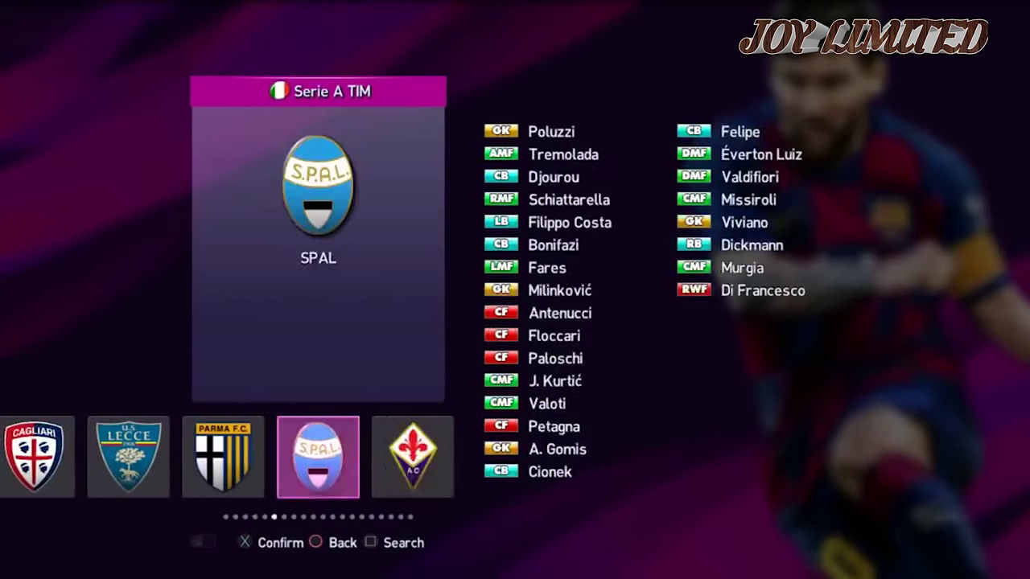
{"action": "key", "text": "Right"}
{"action": "key", "text": "Right"}
{"action": "key", "text": "Right"}
{"action": "key", "text": "Right"}
{"action": "key", "text": "Right"}
{"action": "key", "text": "Right"}
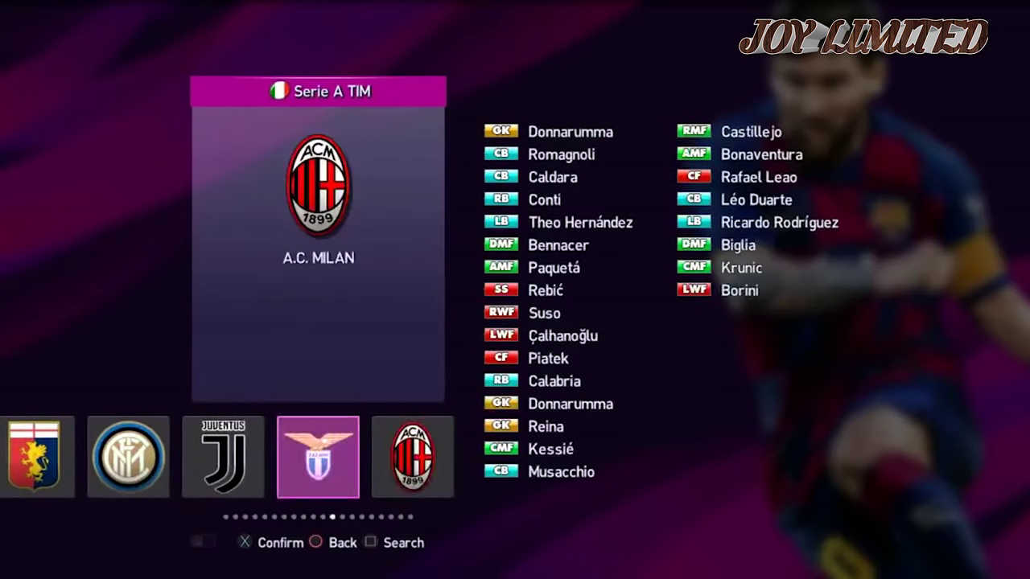
{"action": "key", "text": "Right"}
{"action": "key", "text": "Right"}
{"action": "key", "text": "Right"}
{"action": "key", "text": "Right"}
{"action": "key", "text": "Right"}
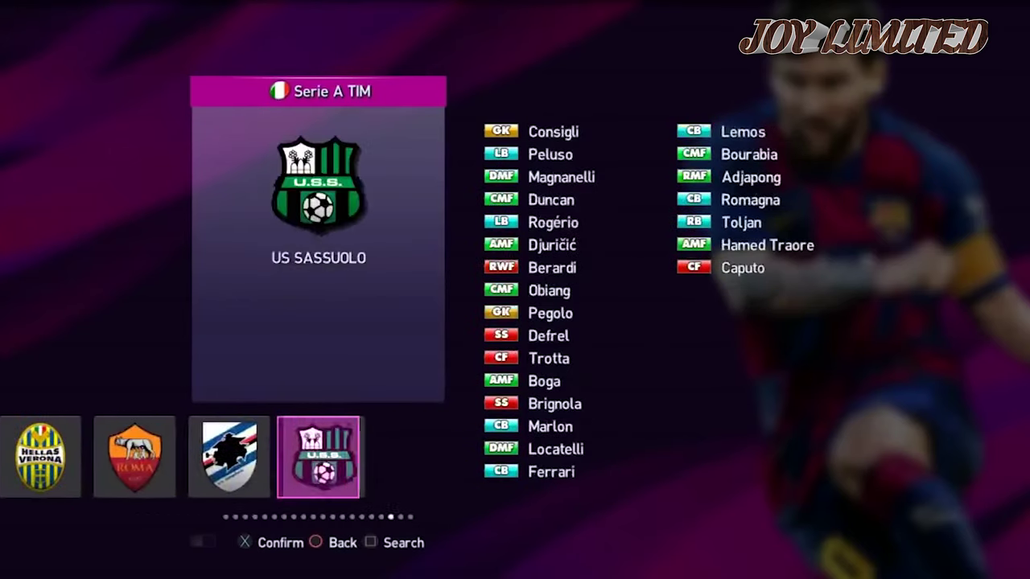
{"action": "key", "text": "Right"}
{"action": "key", "text": "Right"}
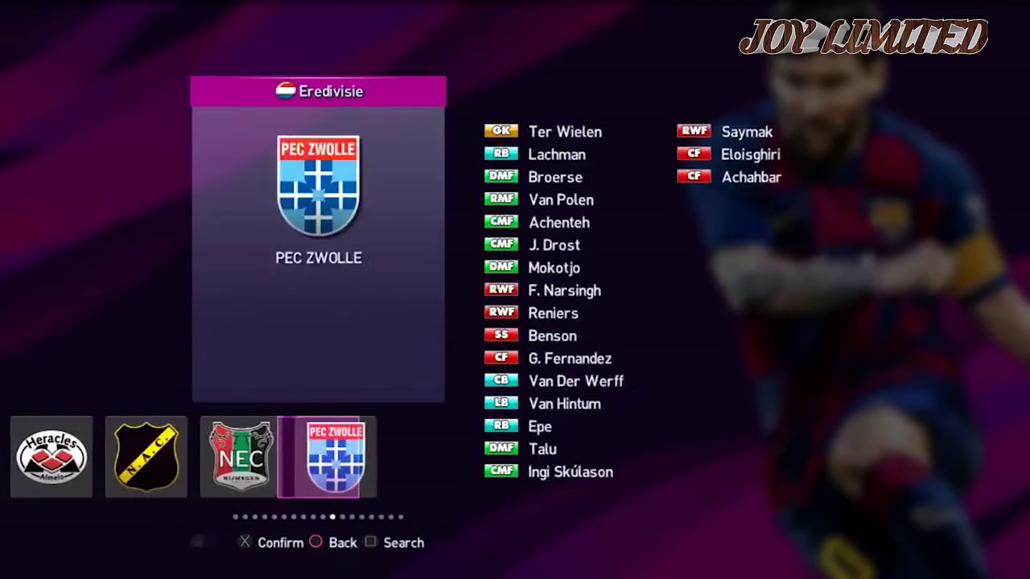
- Switch to La Liga Santander and examine its club squads from FC Barcelona through Valencia CF
{"action": "key", "text": "Escape"}
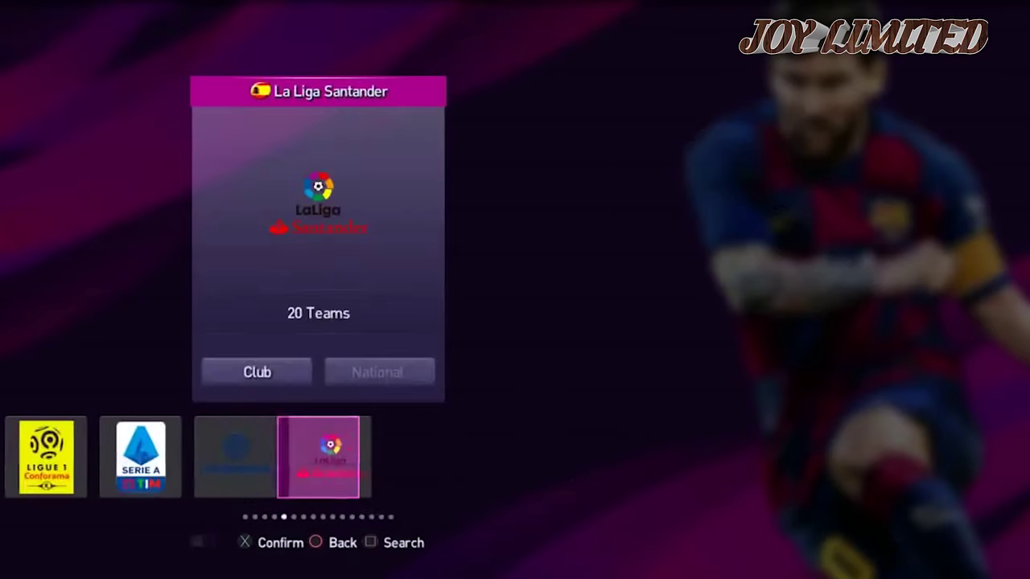
{"action": "key", "text": "Return"}
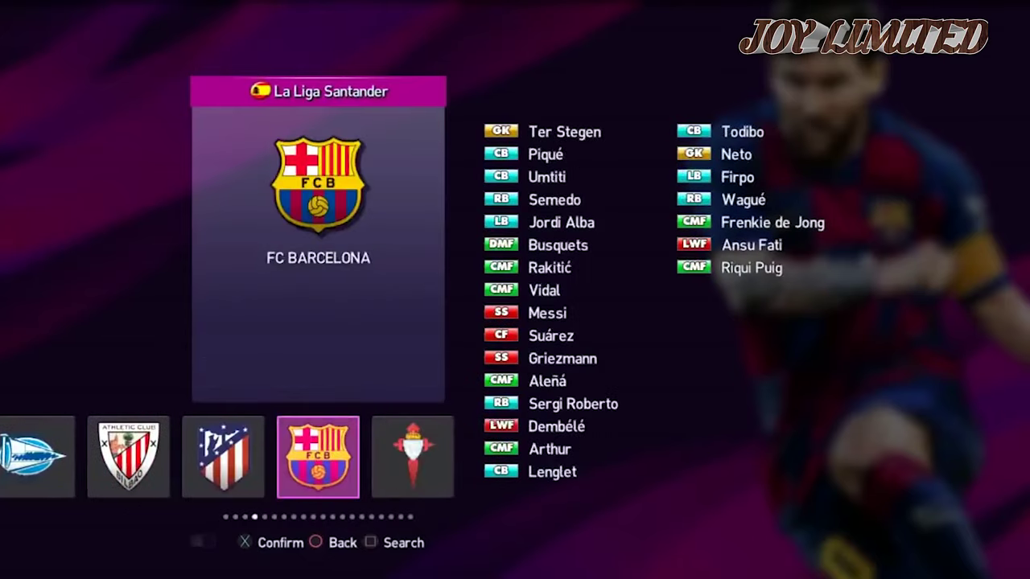
{"action": "key", "text": "Right"}
{"action": "key", "text": "Right"}
{"action": "key", "text": "Right"}
{"action": "key", "text": "Right"}
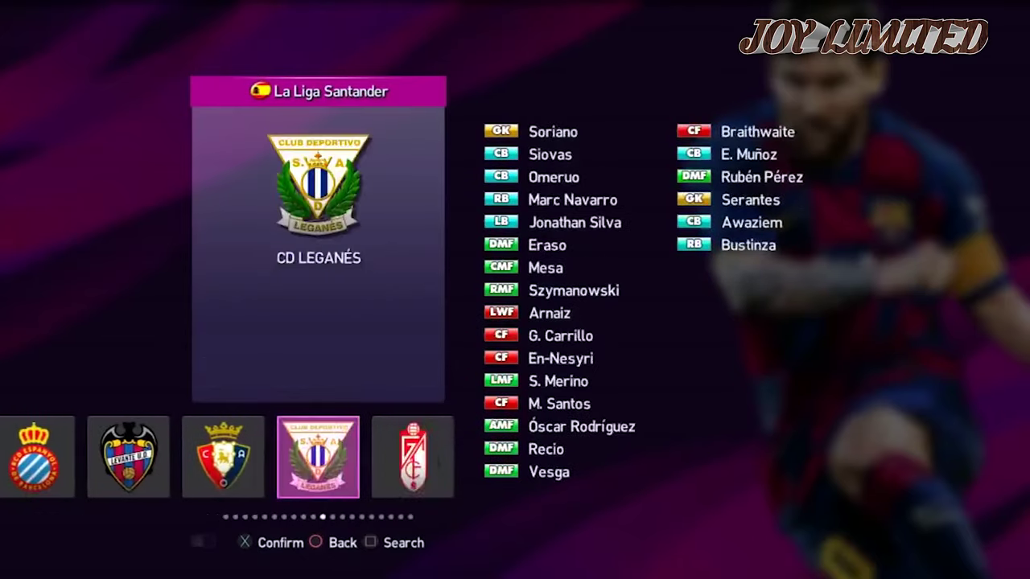
{"action": "key", "text": "Right"}
{"action": "key", "text": "Right"}
{"action": "key", "text": "Right"}
{"action": "key", "text": "Right"}
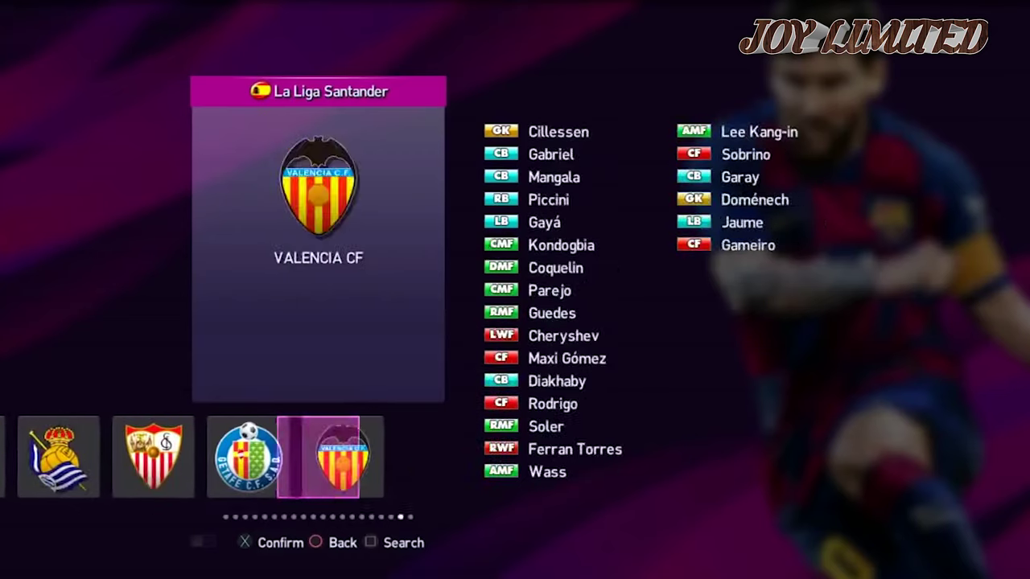
- Continue to Liga NOS and examine its club squads from FC Porto through Vitória Setúbal FC
{"action": "key", "text": "Right"}
{"action": "key", "text": "Right"}
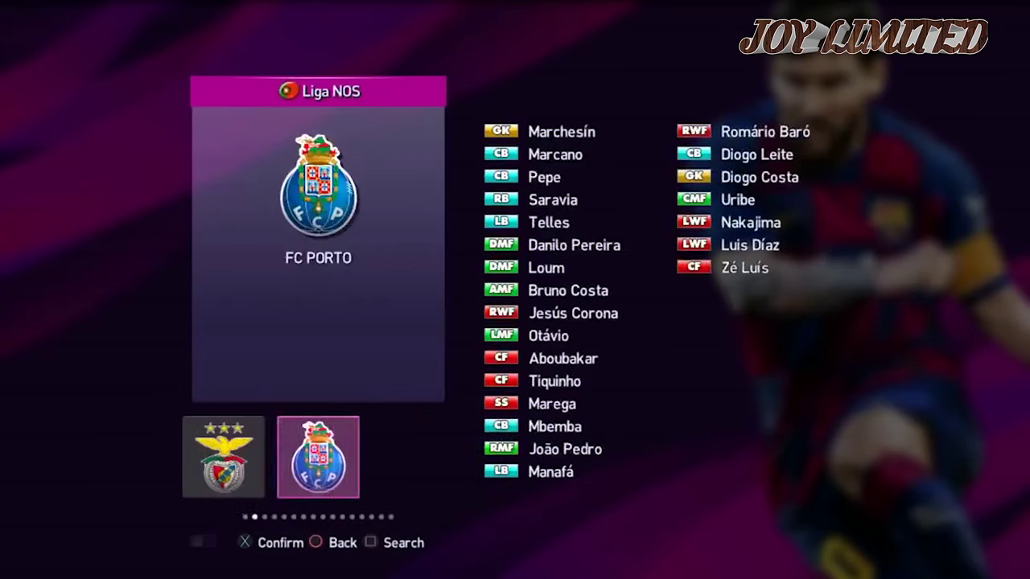
{"action": "key", "text": "Right"}
{"action": "key", "text": "Right"}
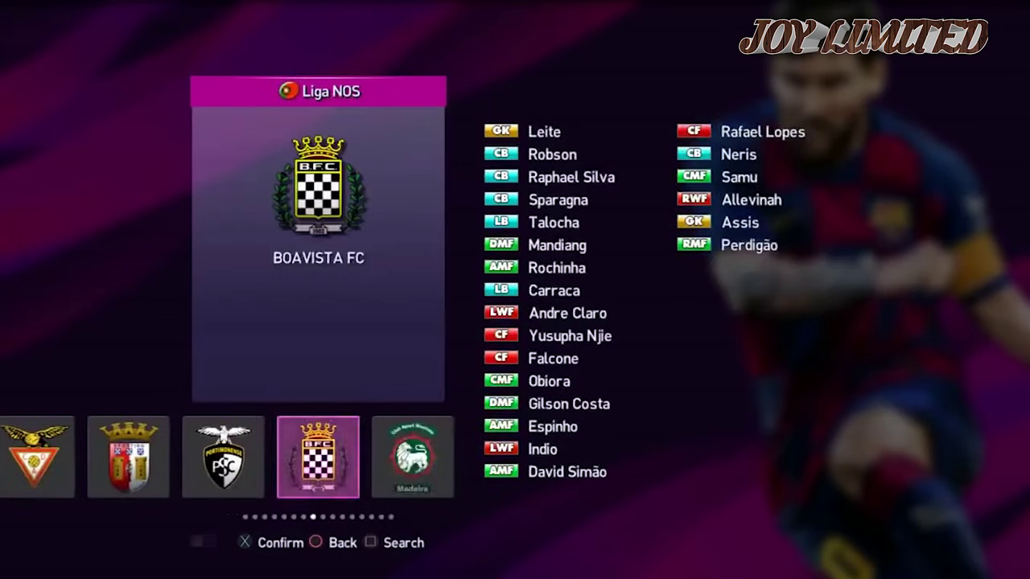
{"action": "key", "text": "Right"}
{"action": "key", "text": "Right"}
{"action": "key", "text": "Right"}
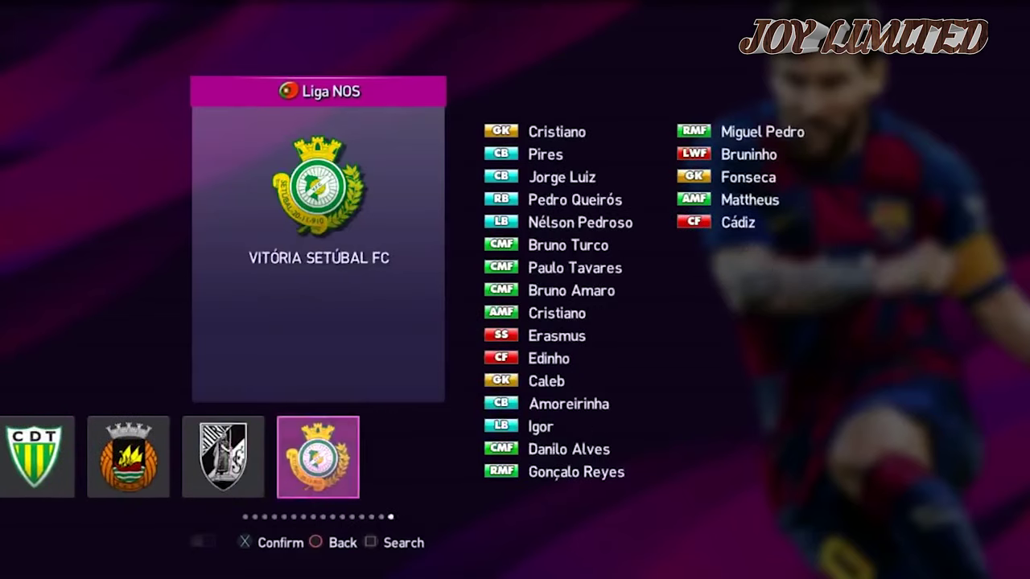